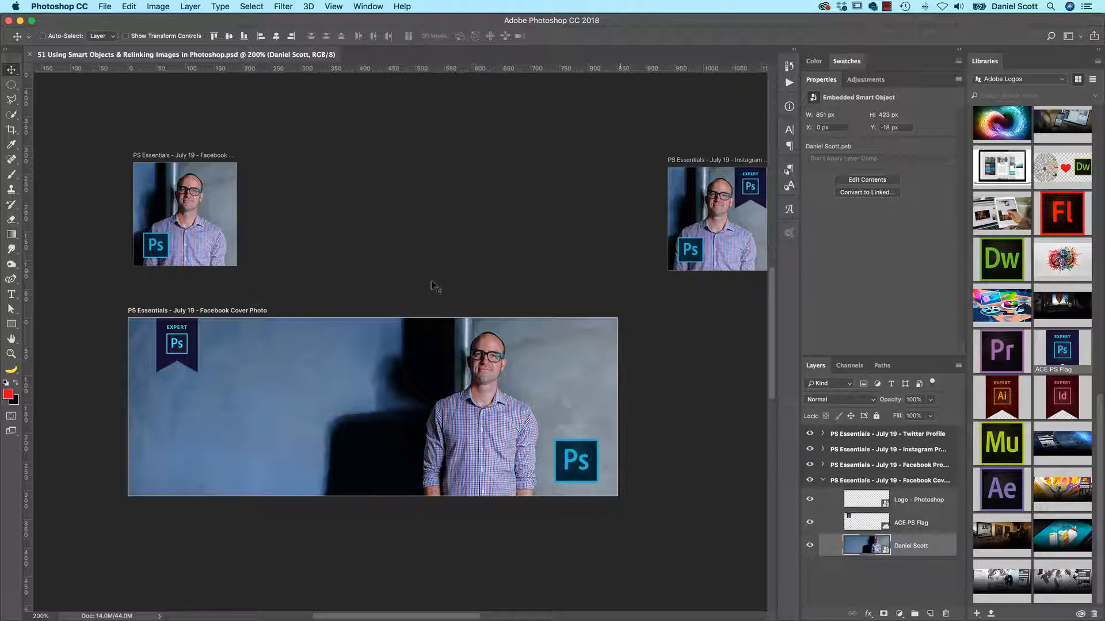
Relink the Photoshop logo smart object on the Facebook profile artboard to Logo - Illustrator.ai from the 09 Artboards folder
{"action": "key", "text": "super"}
{"action": "left_click", "coordinate": [158, 249], "text": "super"}
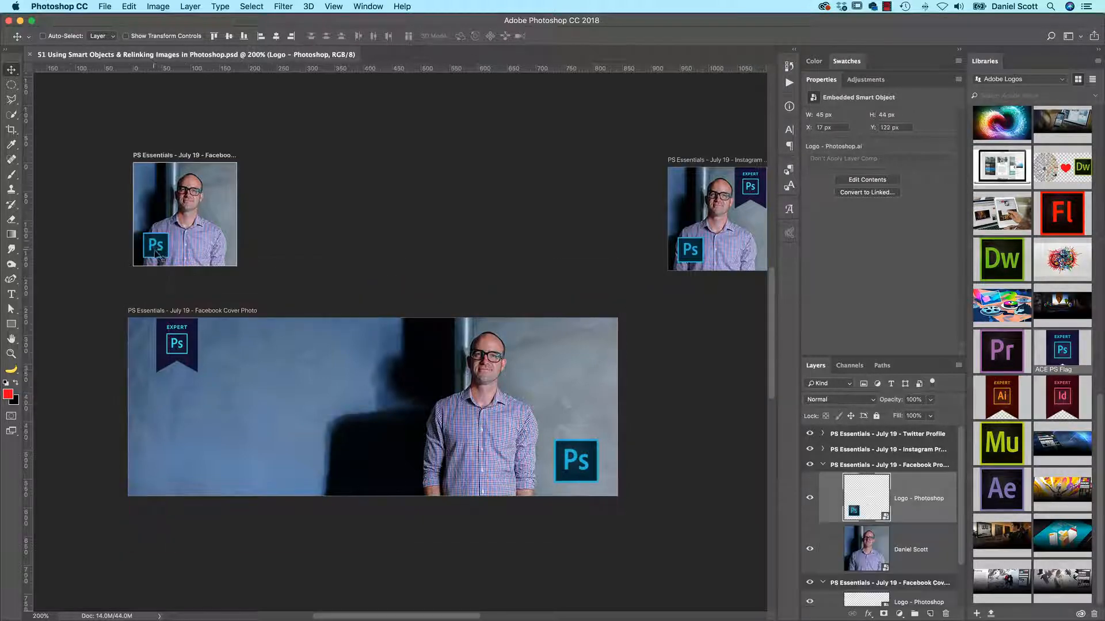
{"action": "left_click", "coordinate": [810, 499]}
{"action": "left_click", "coordinate": [810, 498]}
{"action": "right_click", "coordinate": [922, 506]}
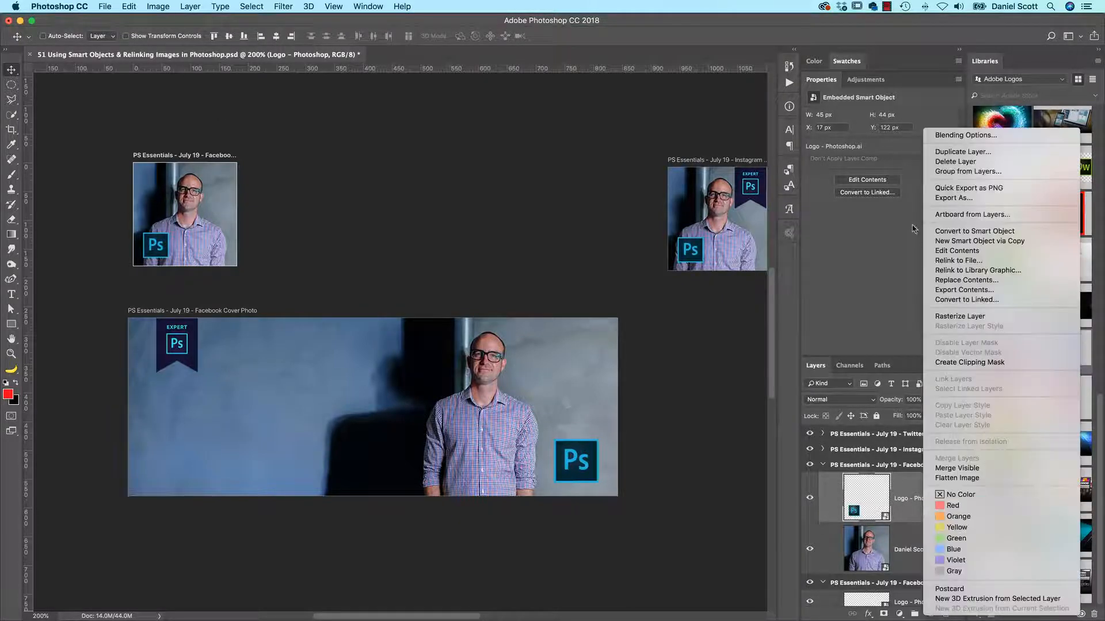
{"action": "left_click", "coordinate": [951, 262]}
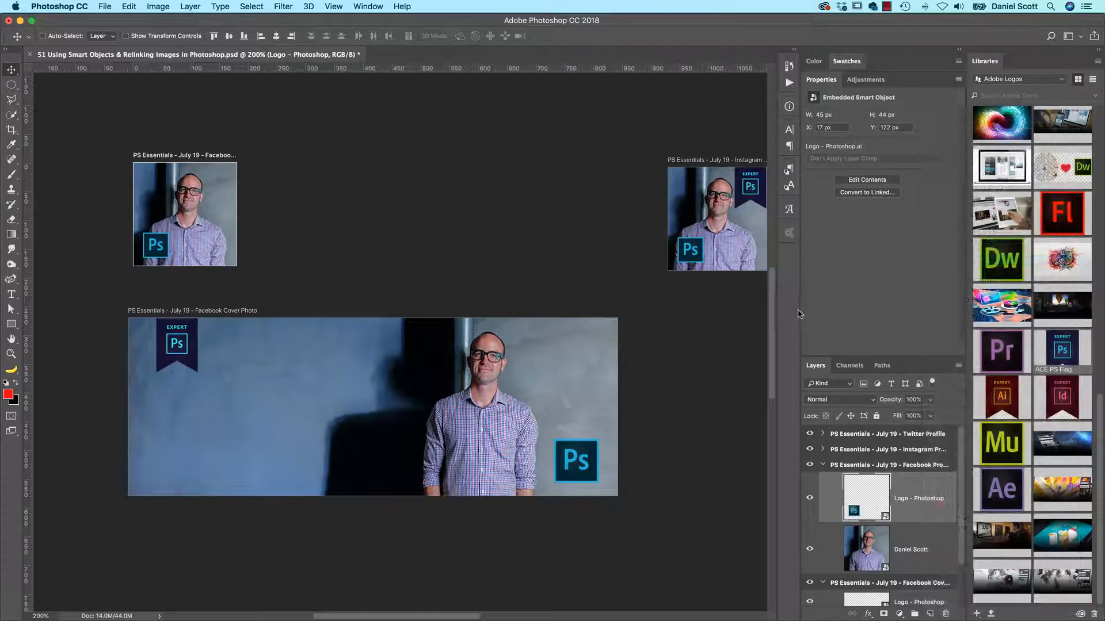
{"action": "left_click", "coordinate": [319, 212]}
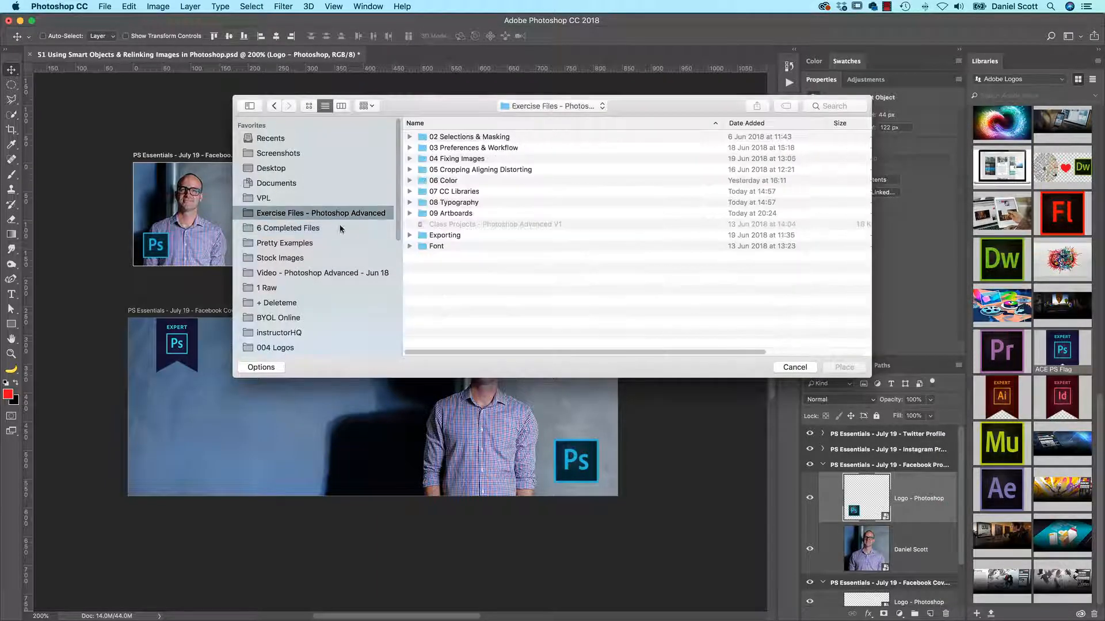
{"action": "double_click", "coordinate": [455, 213]}
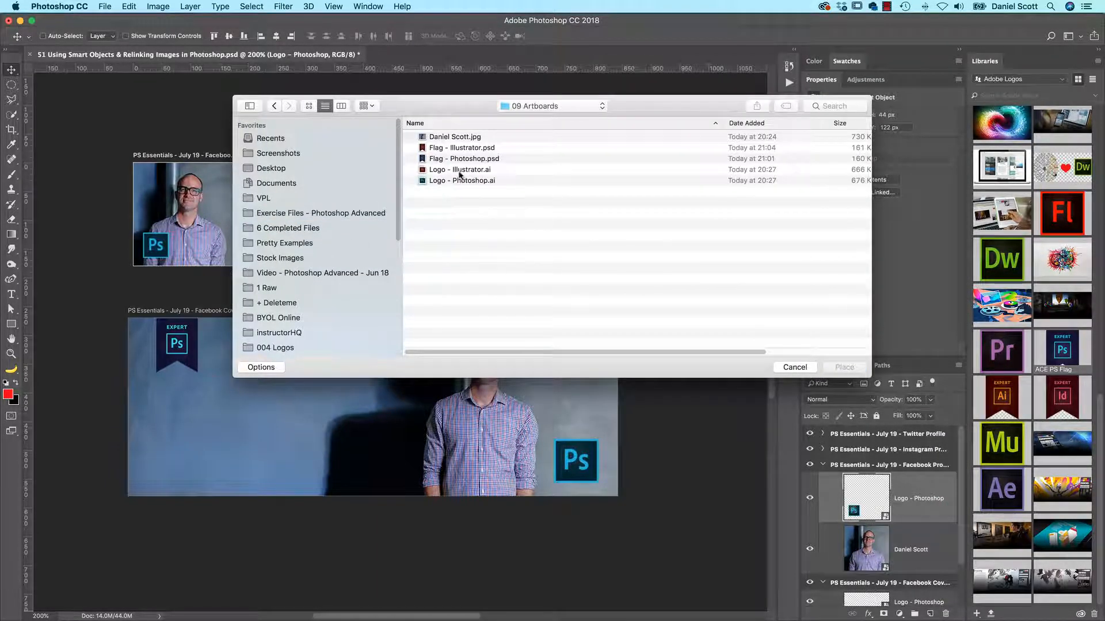
{"action": "left_click", "coordinate": [459, 171]}
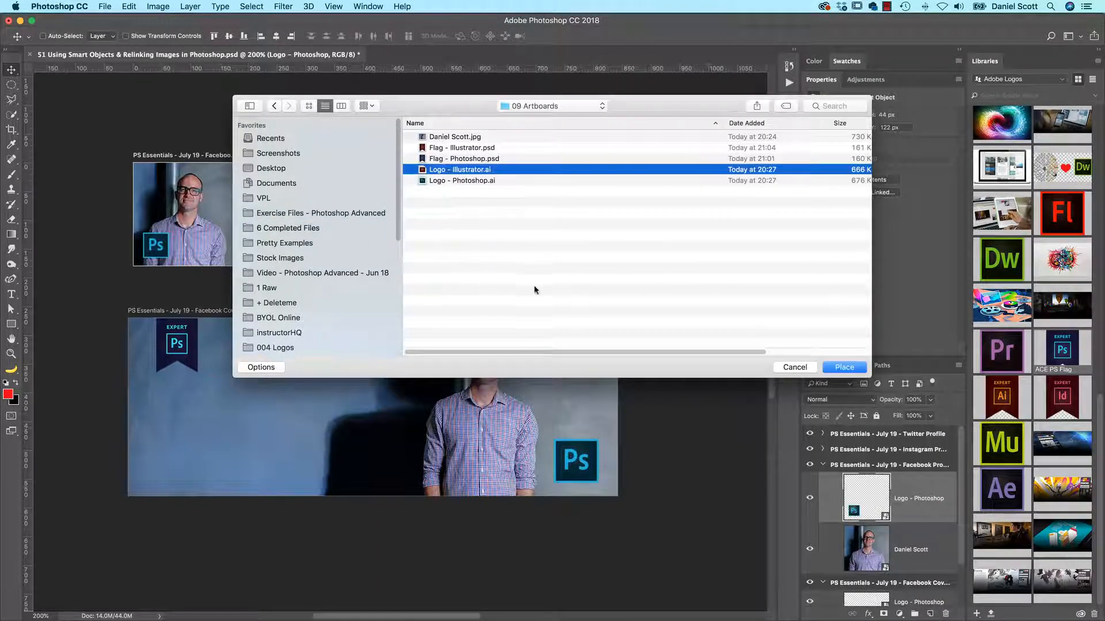
{"action": "left_click", "coordinate": [843, 368]}
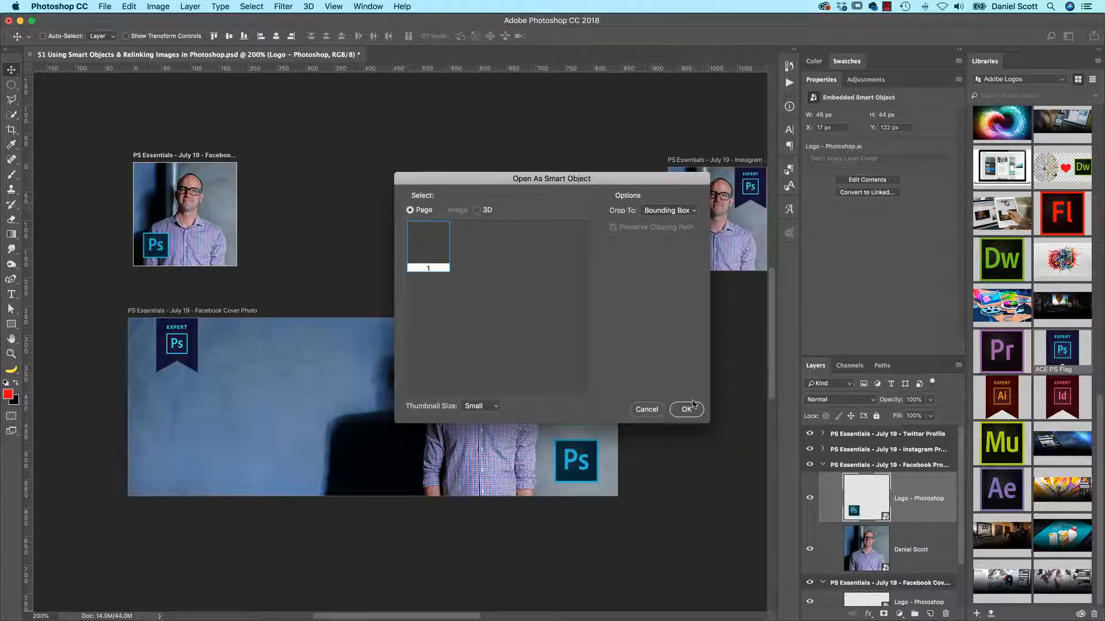
{"action": "left_click", "coordinate": [687, 410]}
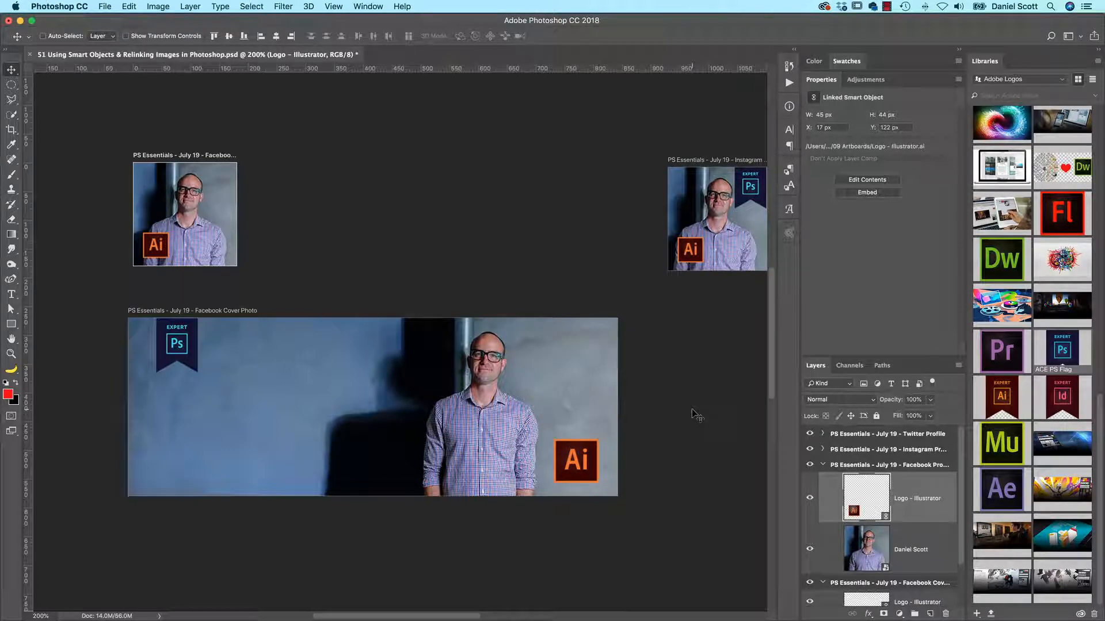
Copy the portrait photo from the Facebook profile artboard onto the Facebook cover artboard at about X 49 px, Y 26 px
{"action": "left_click", "coordinate": [198, 210], "text": "super"}
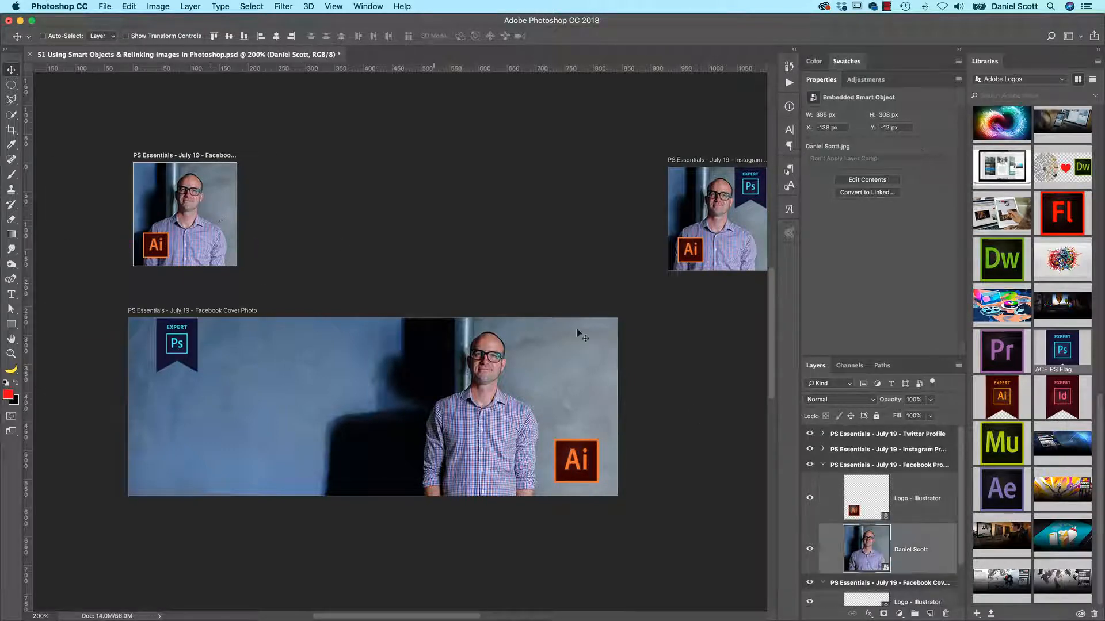
{"action": "right_click", "coordinate": [924, 557]}
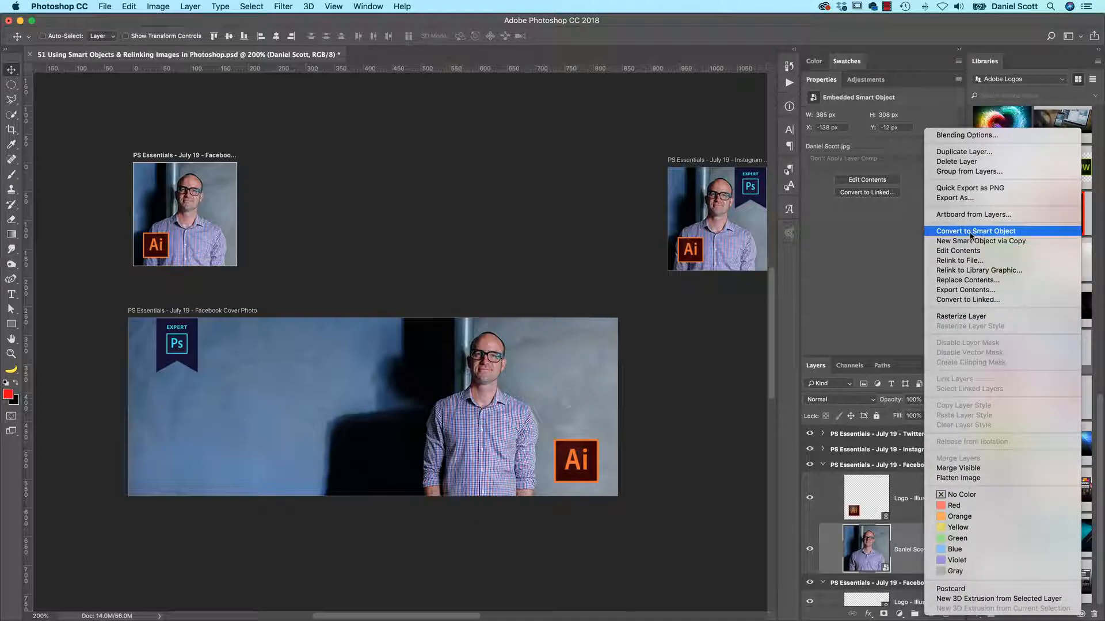
{"action": "left_click", "coordinate": [587, 306]}
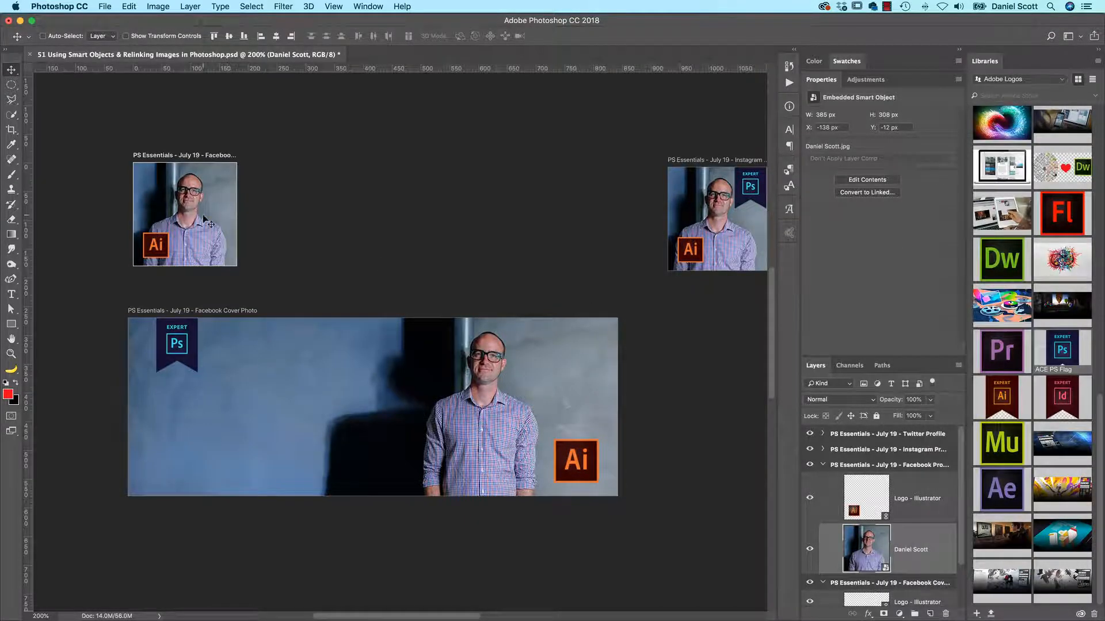
{"action": "left_click_drag", "start_coordinate": [263, 344], "coordinate": [294, 407]}
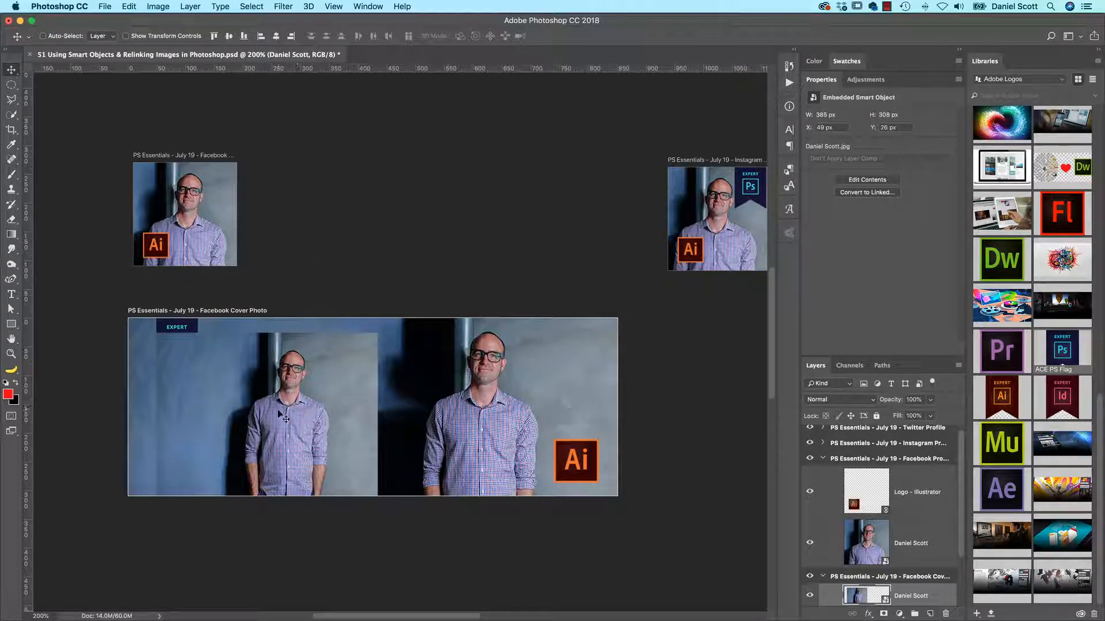
{"action": "left_click_drag", "start_coordinate": [271, 426], "coordinate": [409, 401]}
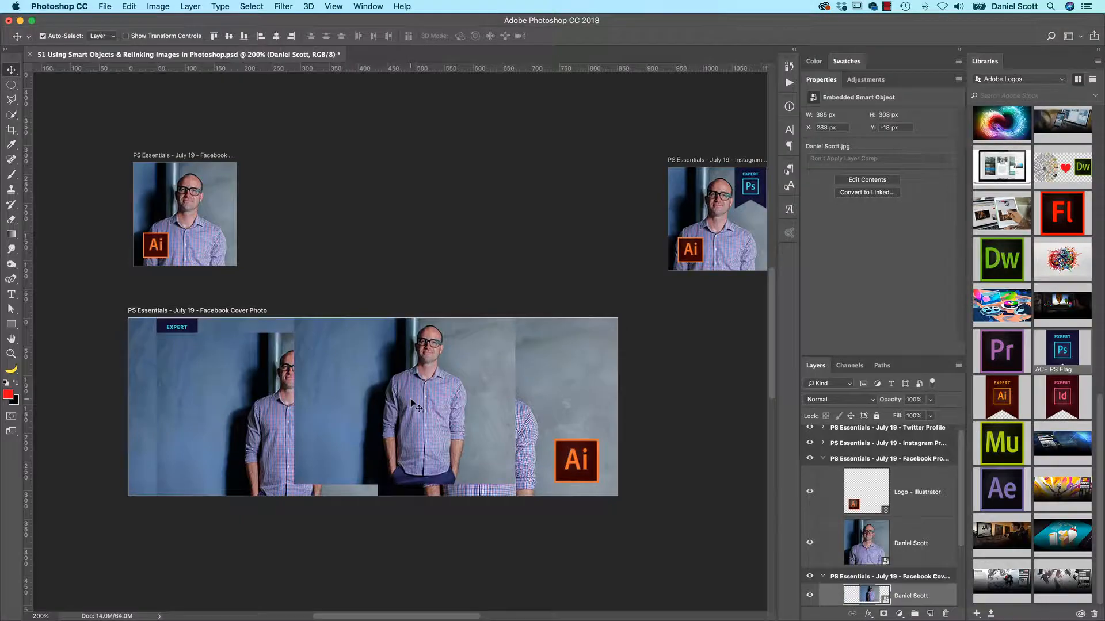
{"action": "key", "text": "super+z"}
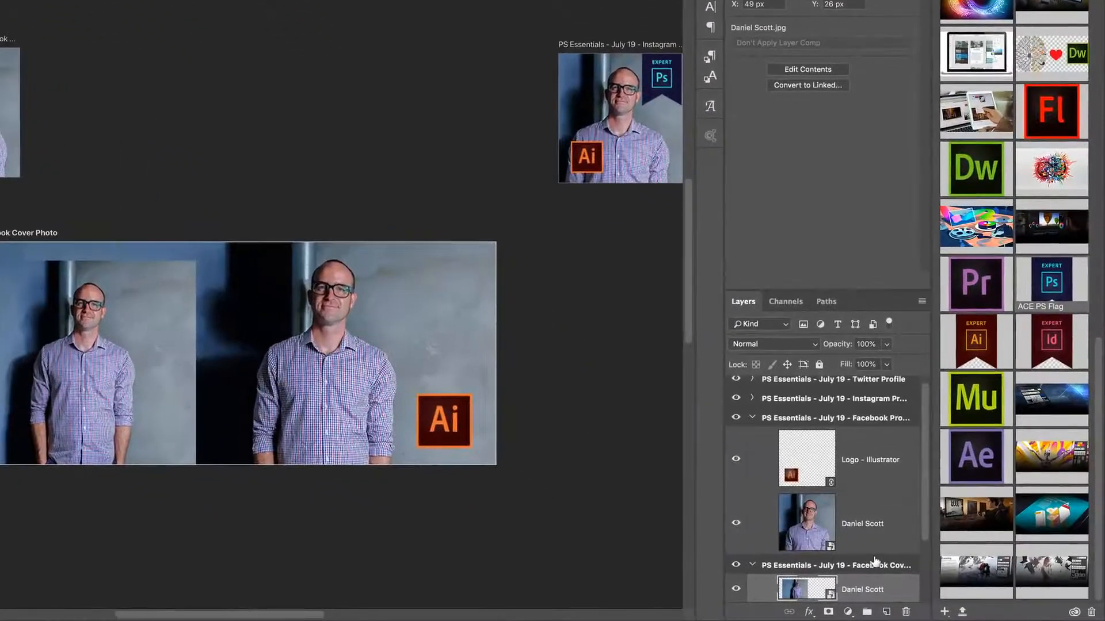
Create an independent New Smart Object via Copy of the added cover portrait and move it right to about X 450 px
{"action": "scroll", "coordinate": [874, 563], "scroll_direction": "down", "scroll_amount": 3}
{"action": "right_click", "coordinate": [868, 505]}
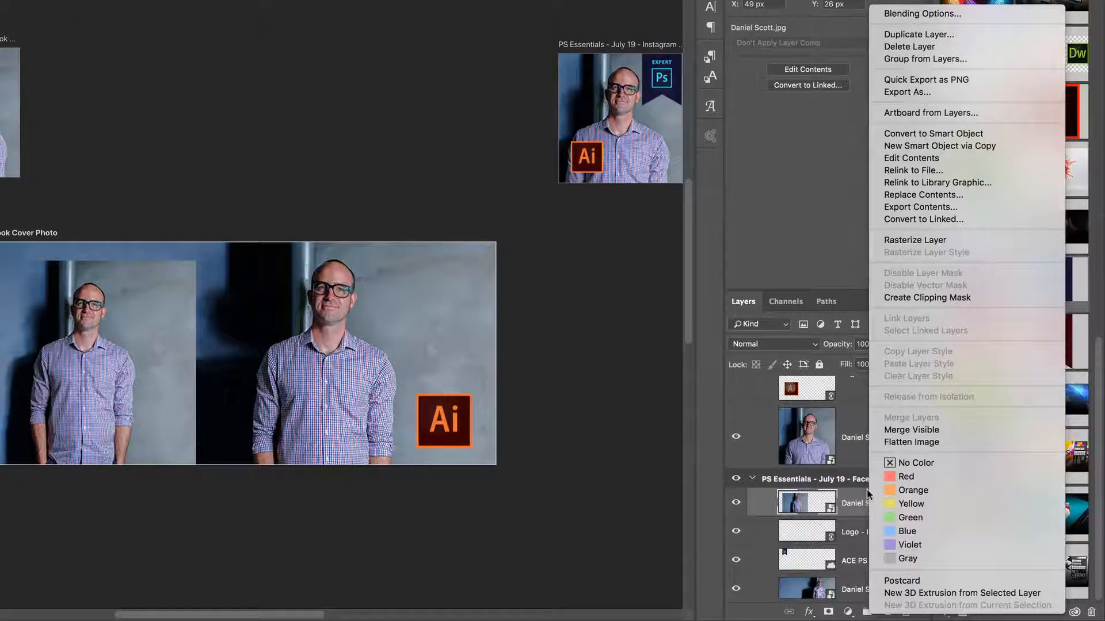
{"action": "left_click", "coordinate": [952, 149]}
{"action": "left_click_drag", "start_coordinate": [44, 343], "coordinate": [268, 344]}
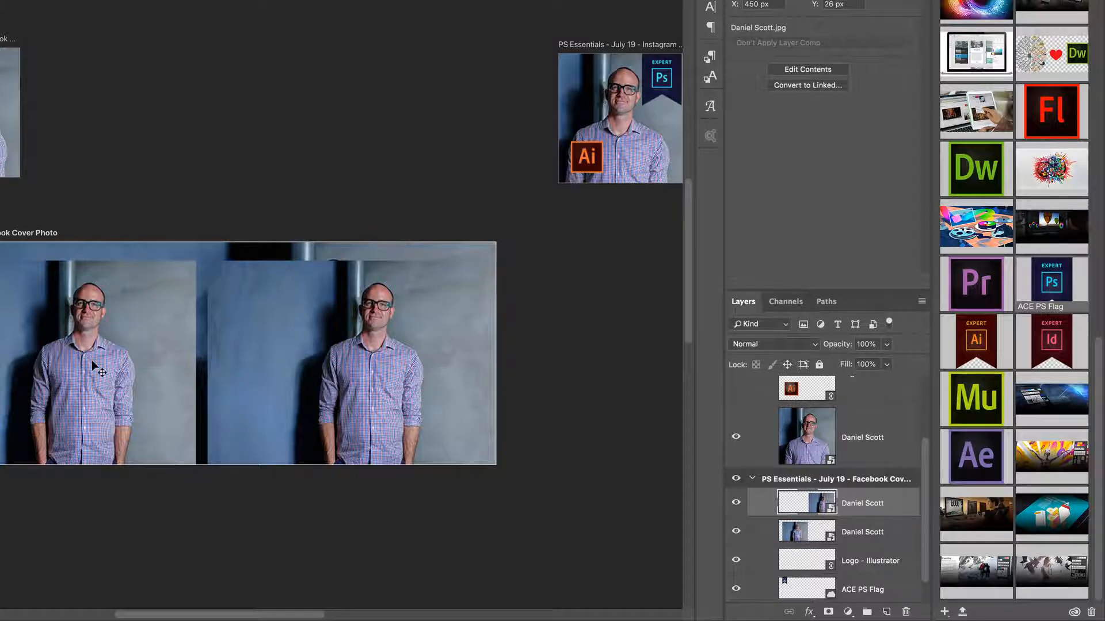
Relink the left added portrait on the cover artboard to the second portrait JPG in the 09 Artboards folder
{"action": "left_click", "coordinate": [200, 382]}
{"action": "right_click", "coordinate": [858, 534]}
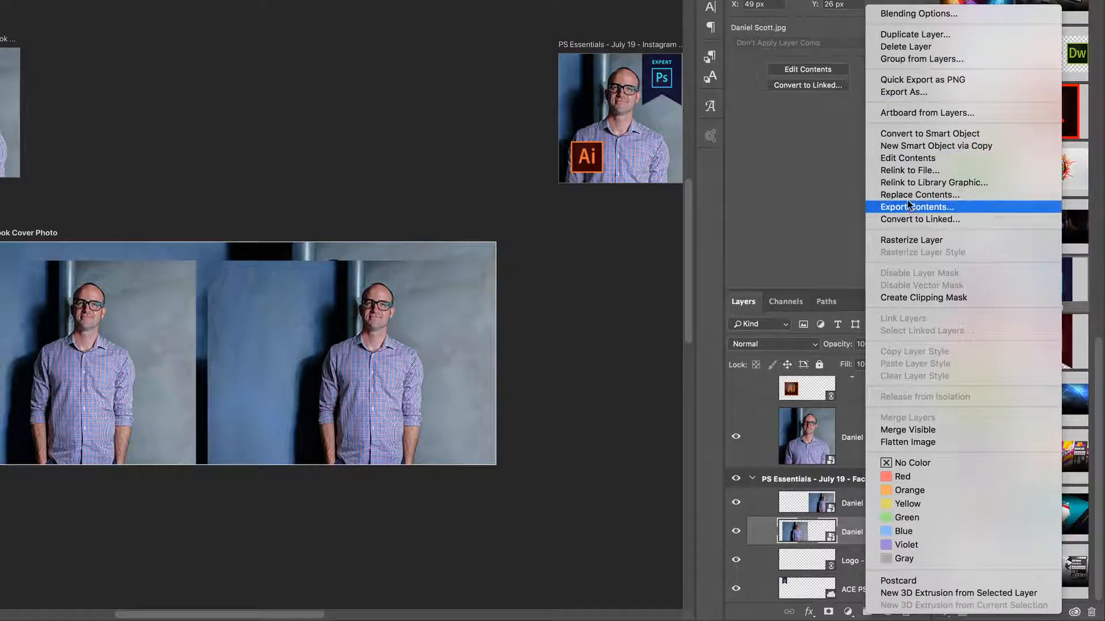
{"action": "left_click", "coordinate": [903, 168]}
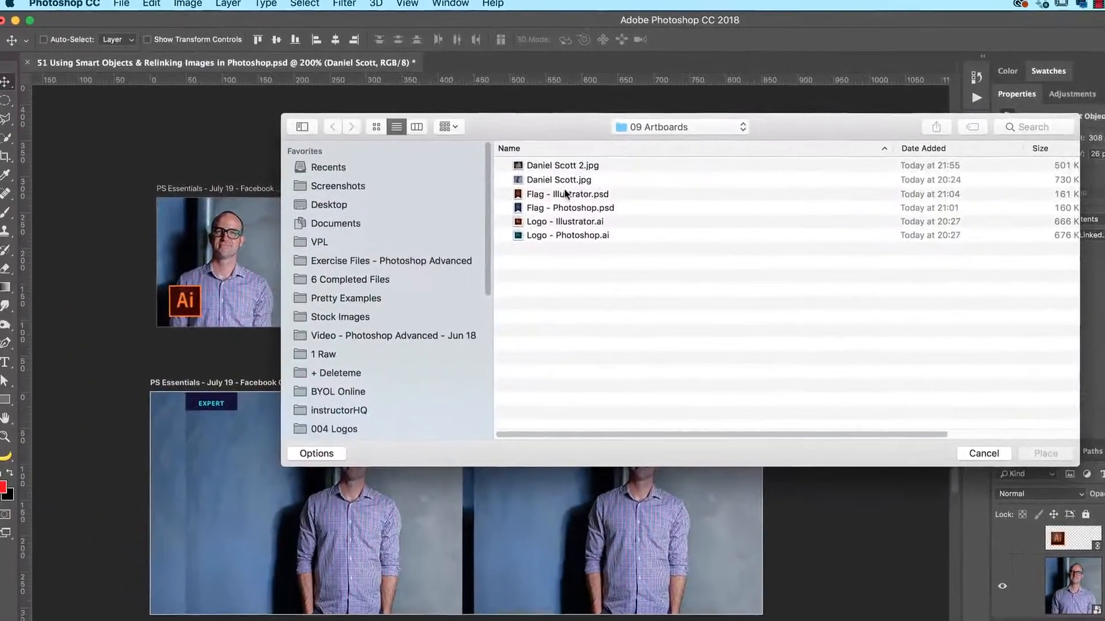
{"action": "left_click", "coordinate": [303, 30]}
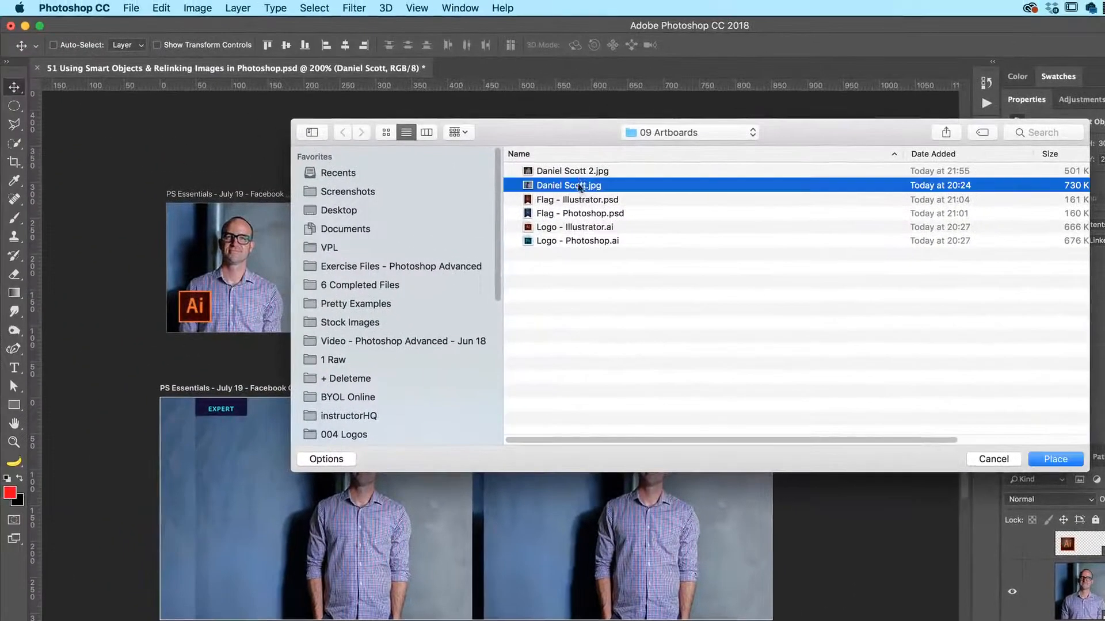
{"action": "key", "text": "Up"}
{"action": "left_click", "coordinate": [1074, 461]}
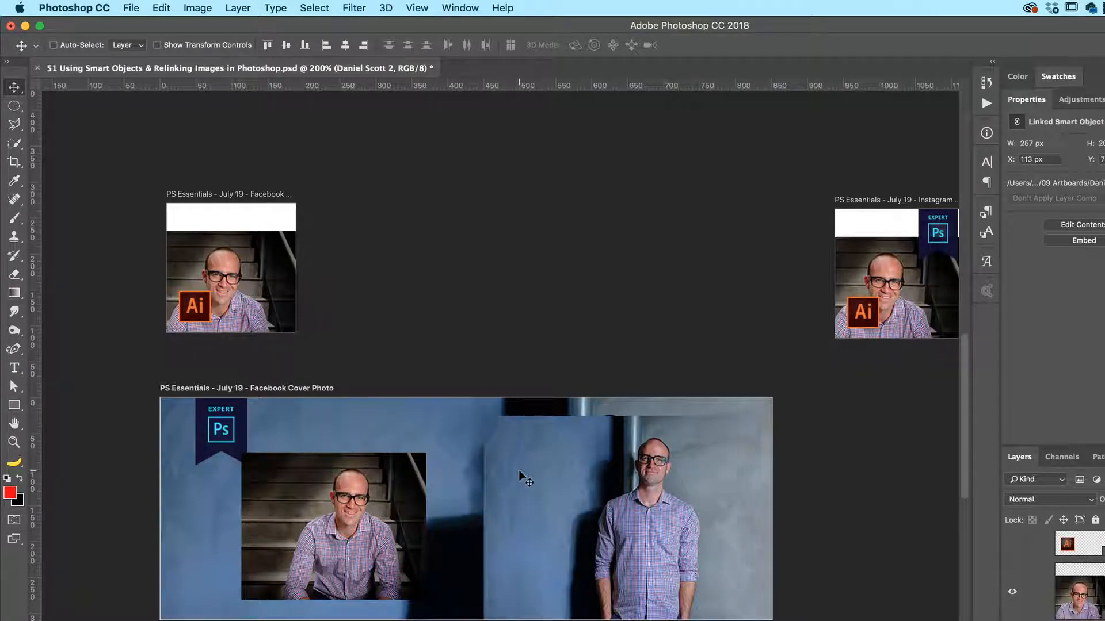
Move the portraits on the Facebook and Instagram profile artboards up together to cover the white gap above them
{"action": "left_click", "coordinate": [268, 287]}
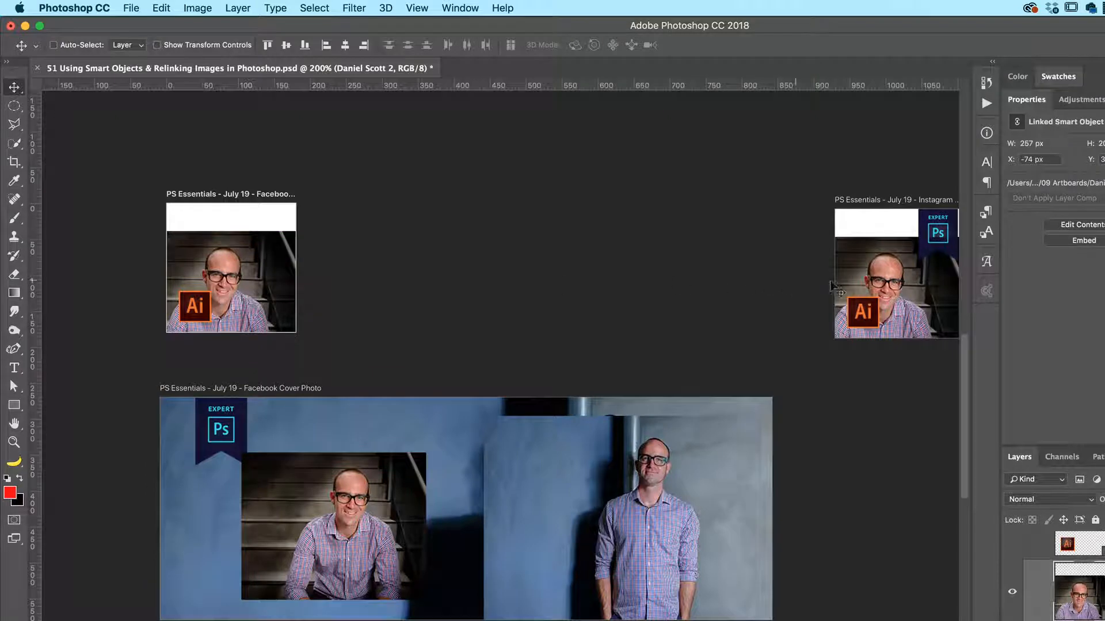
{"action": "left_click", "coordinate": [909, 291]}
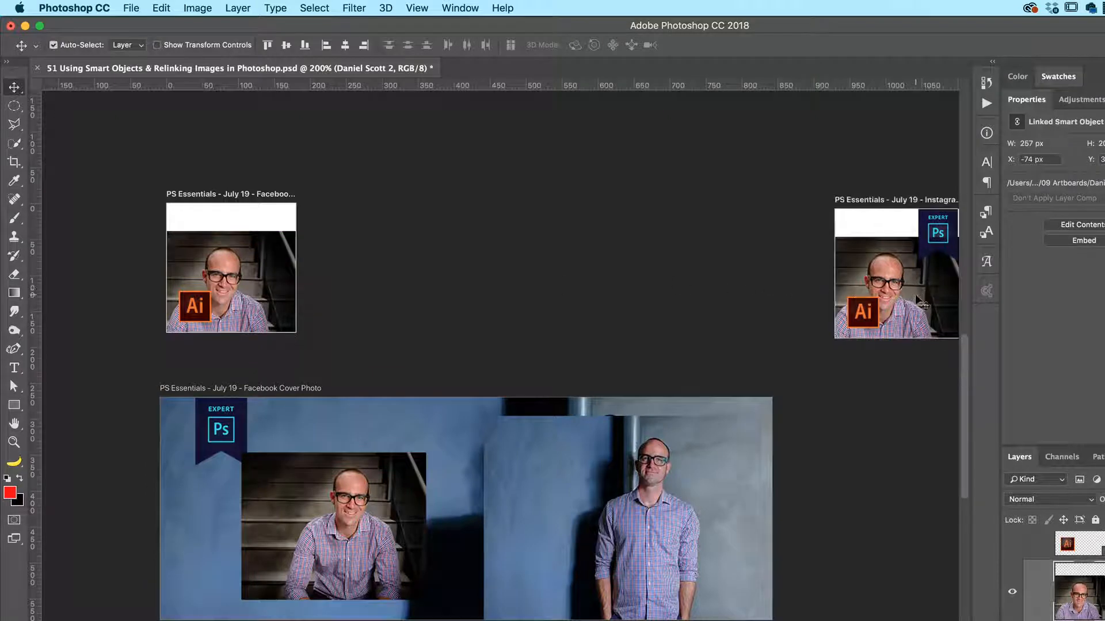
{"action": "left_click_drag", "start_coordinate": [267, 300], "coordinate": [267, 272]}
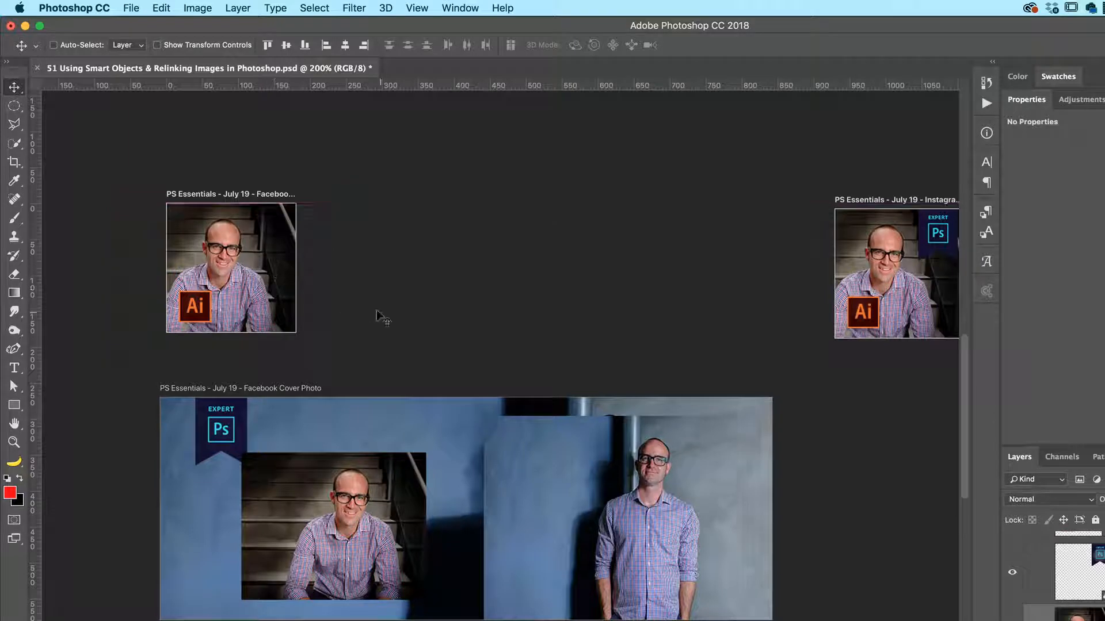
Shift the portraits on the Facebook and Instagram profile artboards together slightly right and up to centre the subject
{"action": "left_click", "coordinate": [371, 486]}
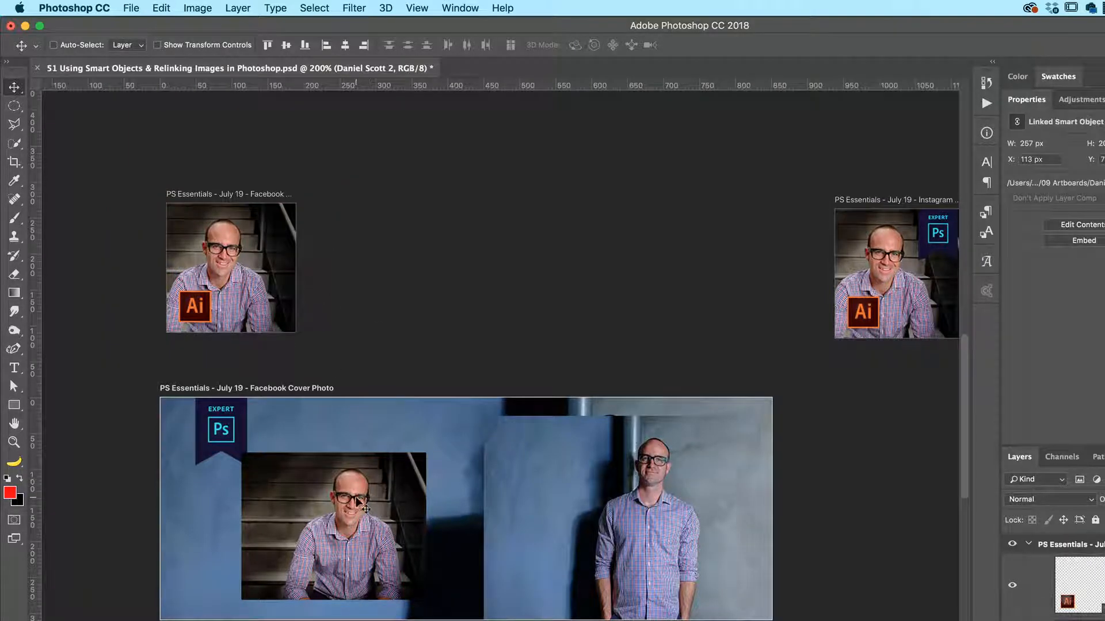
{"action": "key", "text": "super"}
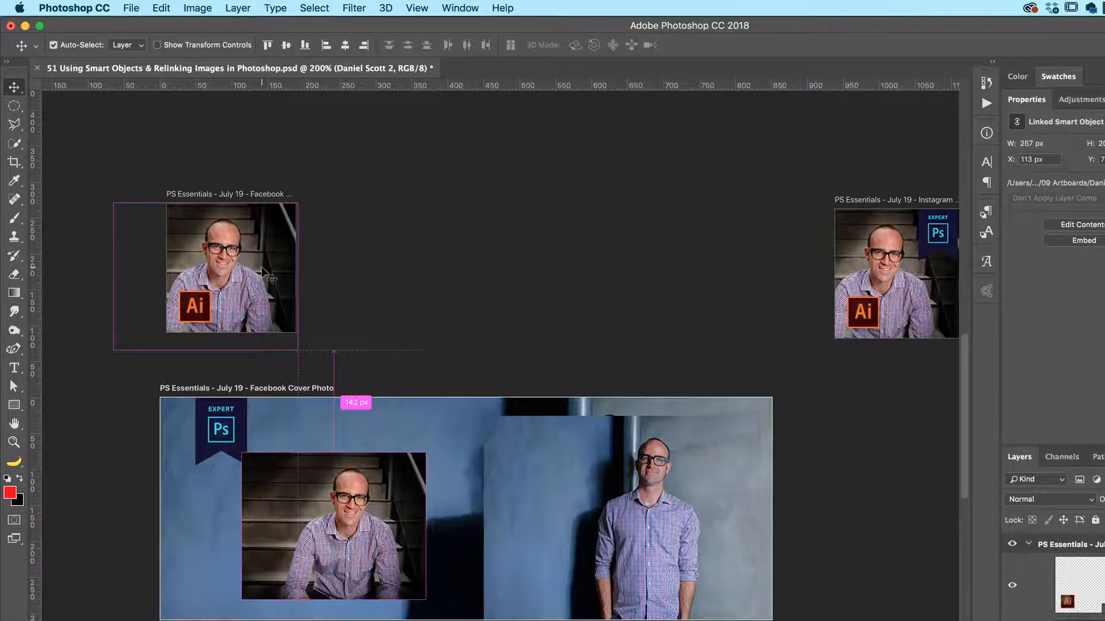
{"action": "left_click", "coordinate": [263, 268], "text": "super"}
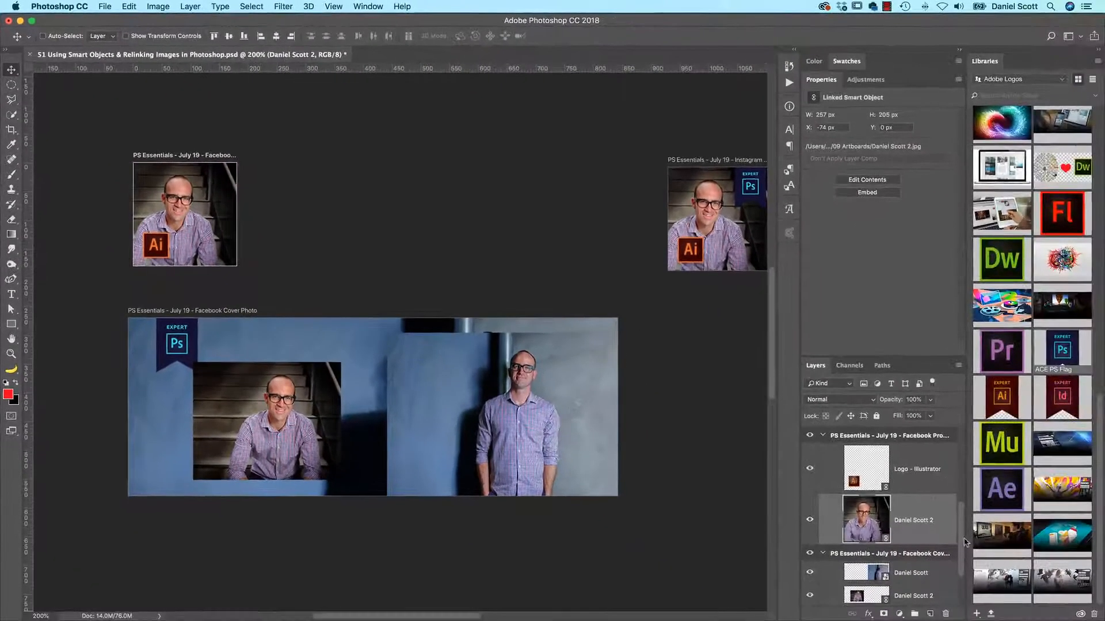
{"action": "key", "text": "super"}
{"action": "left_click", "coordinate": [610, 222], "text": "super"}
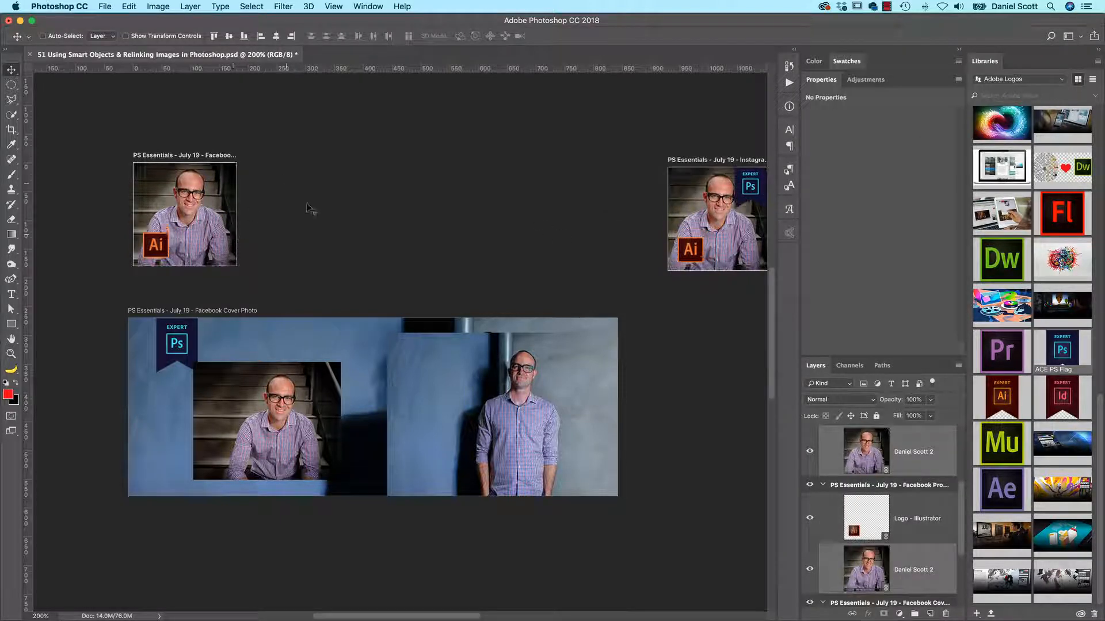
Add a new layer to the Instagram profile artboard and place it above the logo layer
{"action": "left_click", "coordinate": [712, 161]}
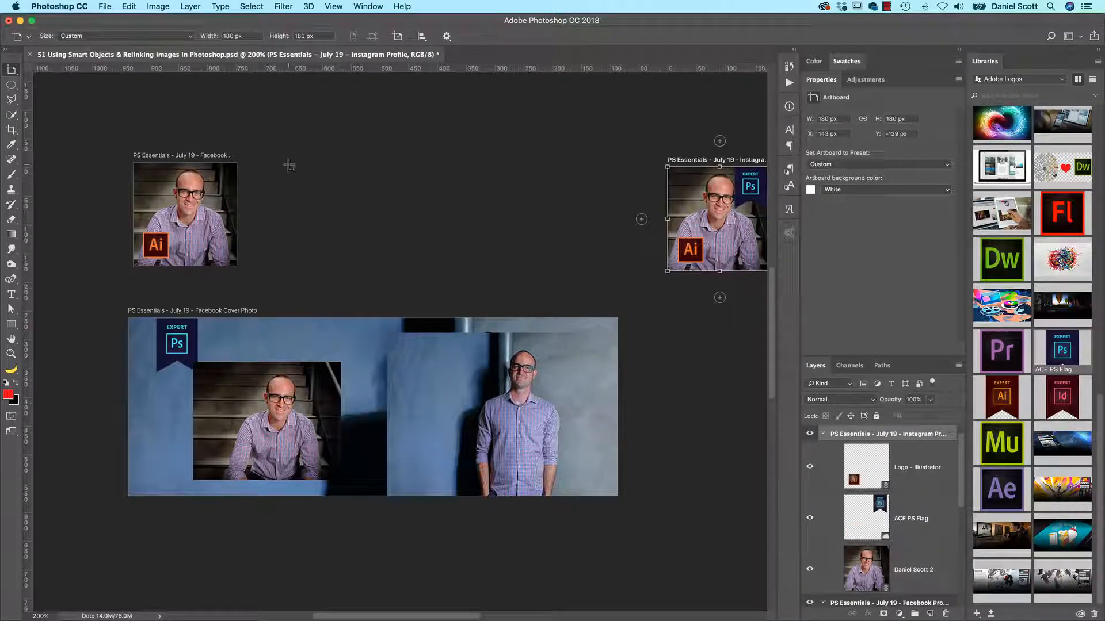
{"action": "left_click", "coordinate": [225, 163]}
{"action": "key", "text": "v"}
{"action": "scroll", "coordinate": [404, 212], "scroll_direction": "right", "scroll_amount": 5}
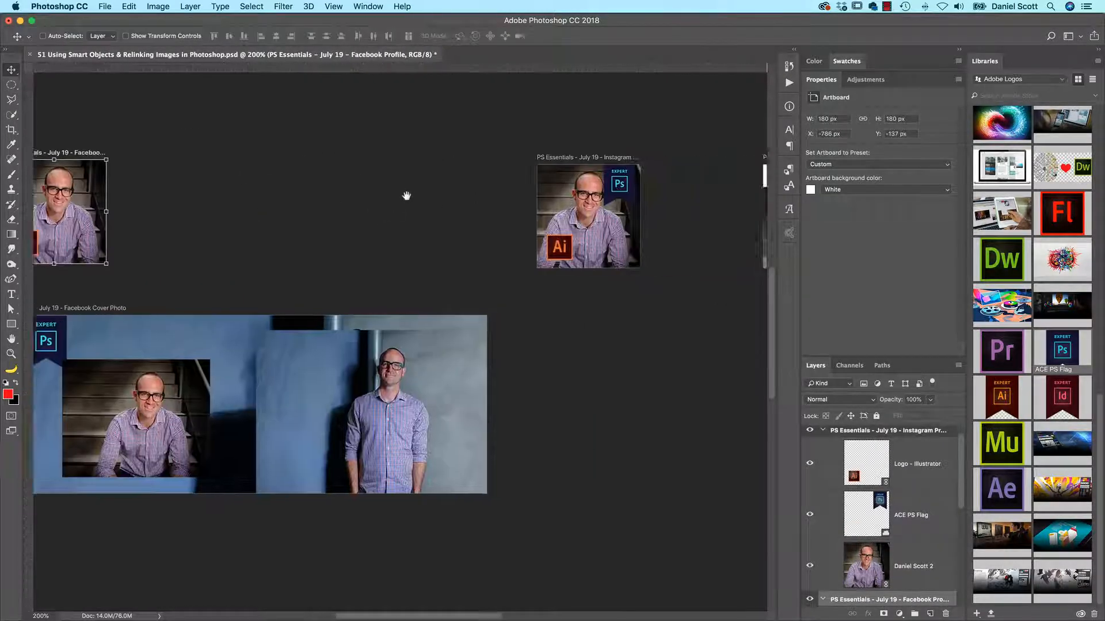
{"action": "scroll", "coordinate": [405, 211], "scroll_direction": "up", "scroll_amount": 2}
{"action": "key", "text": "super+r"}
{"action": "left_click", "coordinate": [505, 254], "text": "super"}
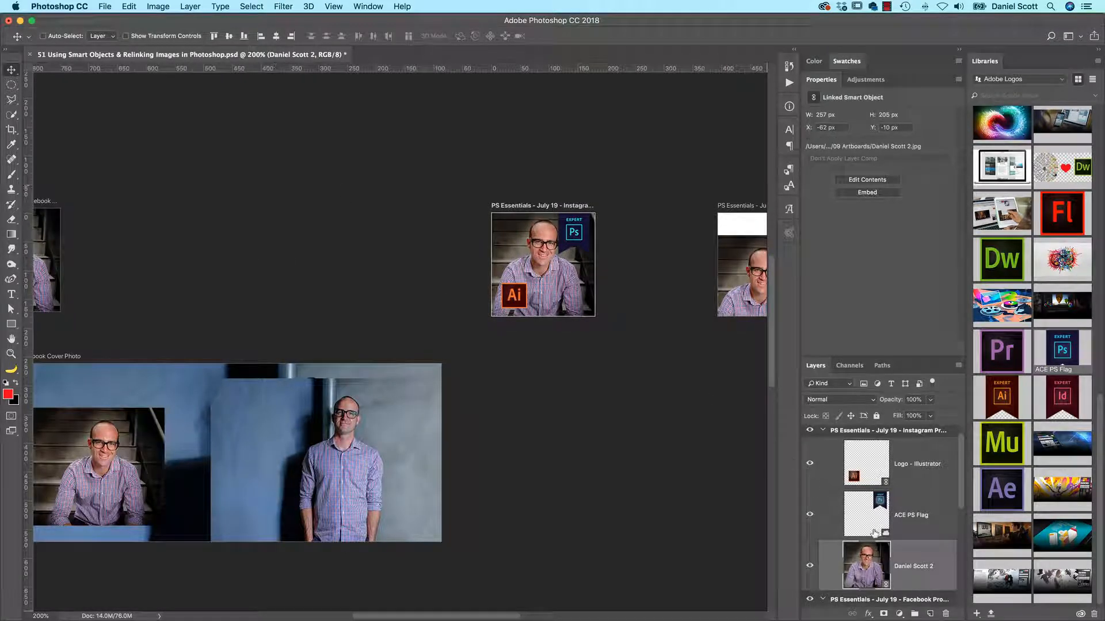
{"action": "left_click", "coordinate": [930, 614]}
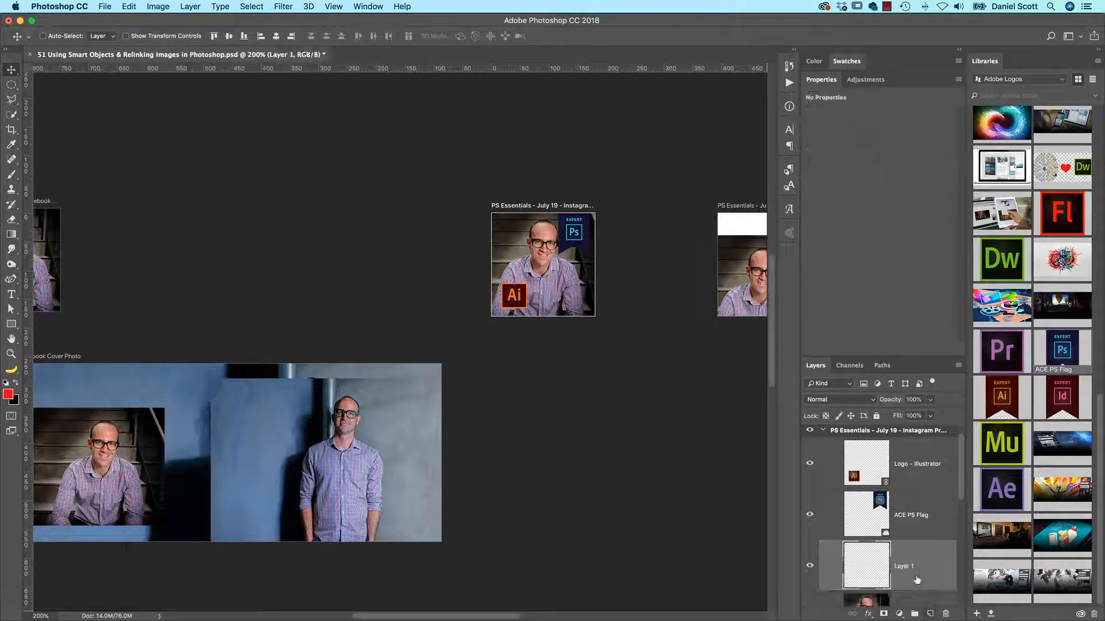
{"action": "left_click_drag", "start_coordinate": [914, 566], "coordinate": [840, 479]}
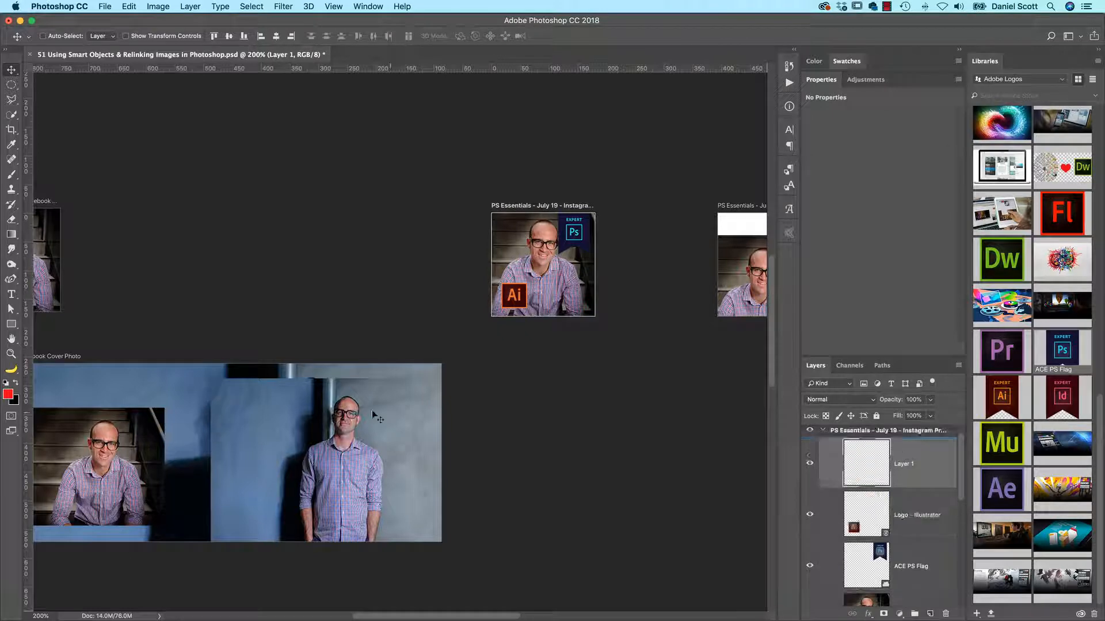
Select a circle spanning the Instagram profile artboard, invert it, fill the corners with red, and set the layer opacity to 50%
{"action": "key", "text": "m"}
{"action": "scroll", "coordinate": [495, 200], "scroll_direction": "down", "scroll_amount": 1}
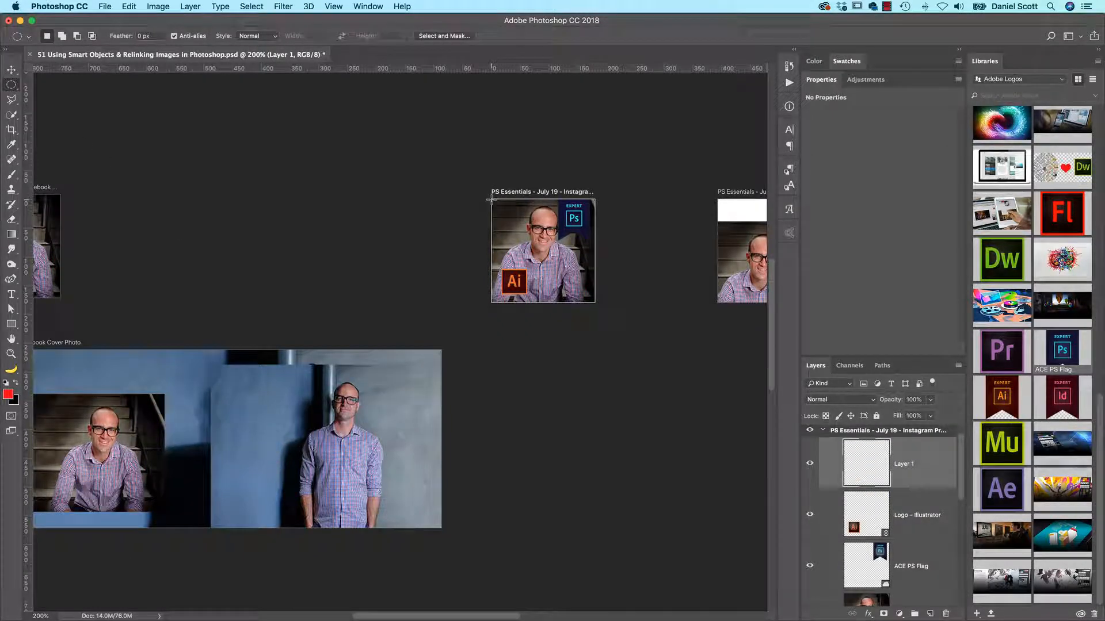
{"action": "left_click_drag", "start_coordinate": [491, 200], "coordinate": [627, 312]}
{"action": "key", "text": "super+shift+i"}
{"action": "key", "text": "alt+BackSpace"}
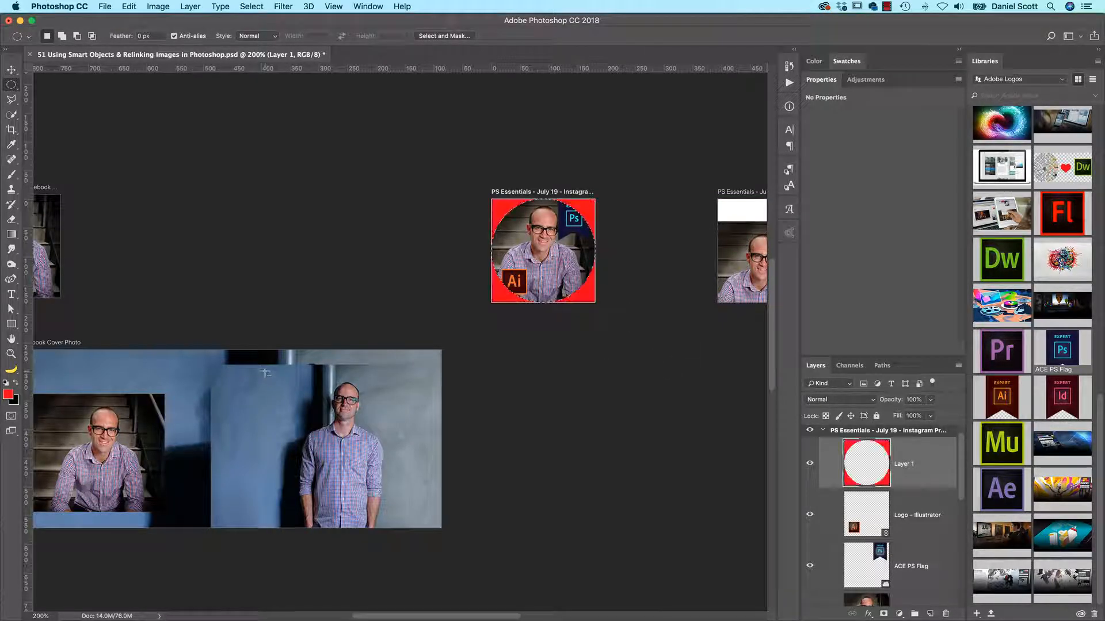
{"action": "key", "text": "5"}
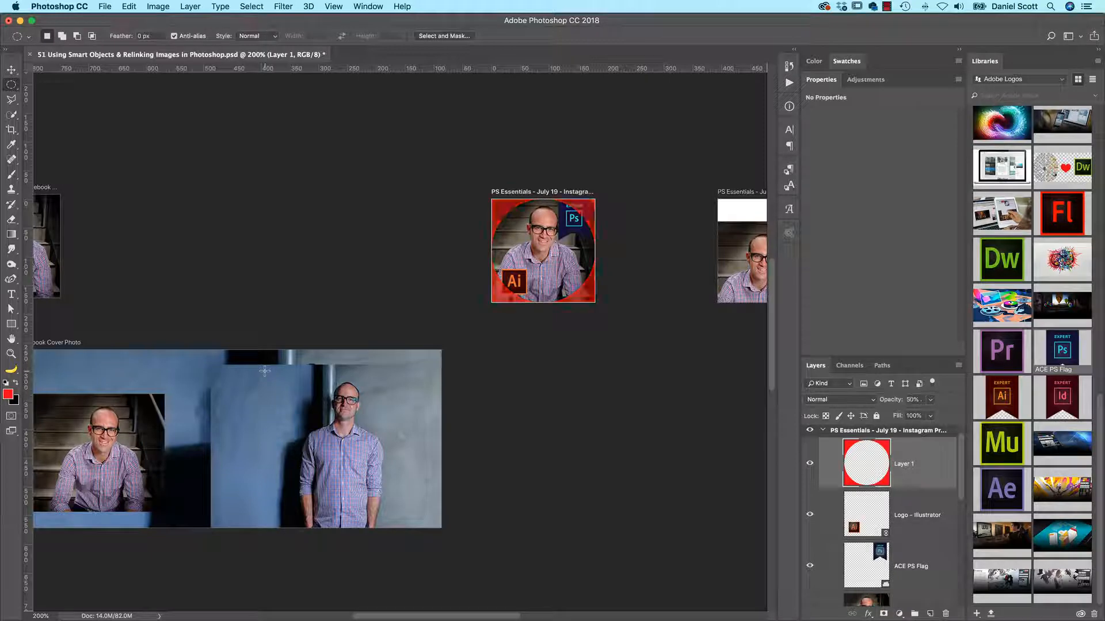
Set the red corner layer's opacity to 50% and move the Illustrator logo and Photoshop flag to the Instagram profile artboard's horizontal centre
{"action": "key", "text": "2"}
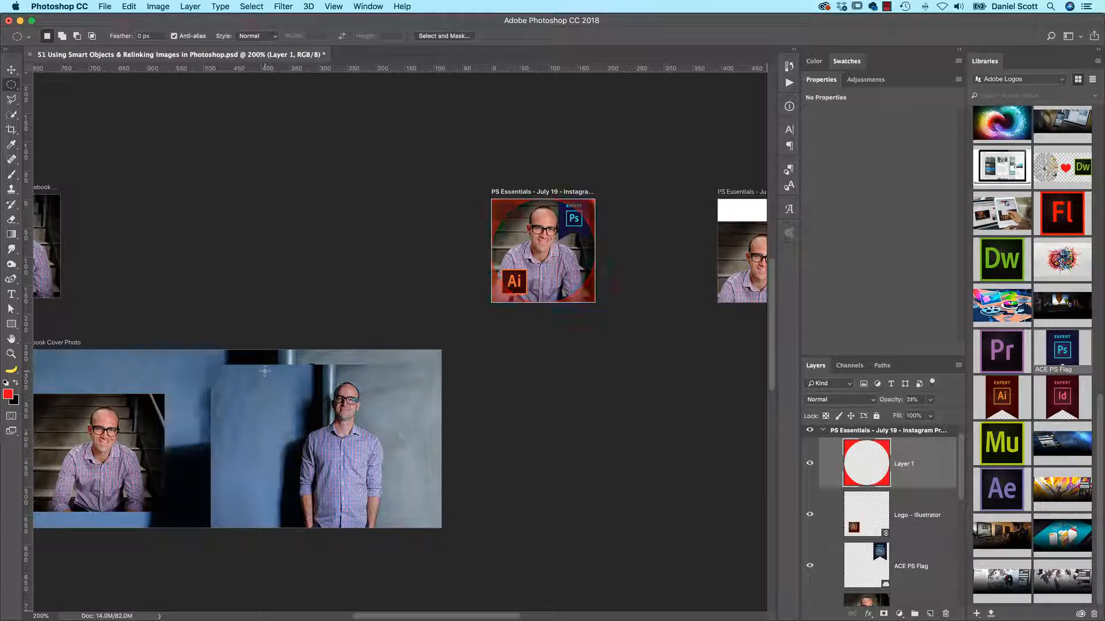
{"action": "key", "text": "5"}
{"action": "key", "text": "v"}
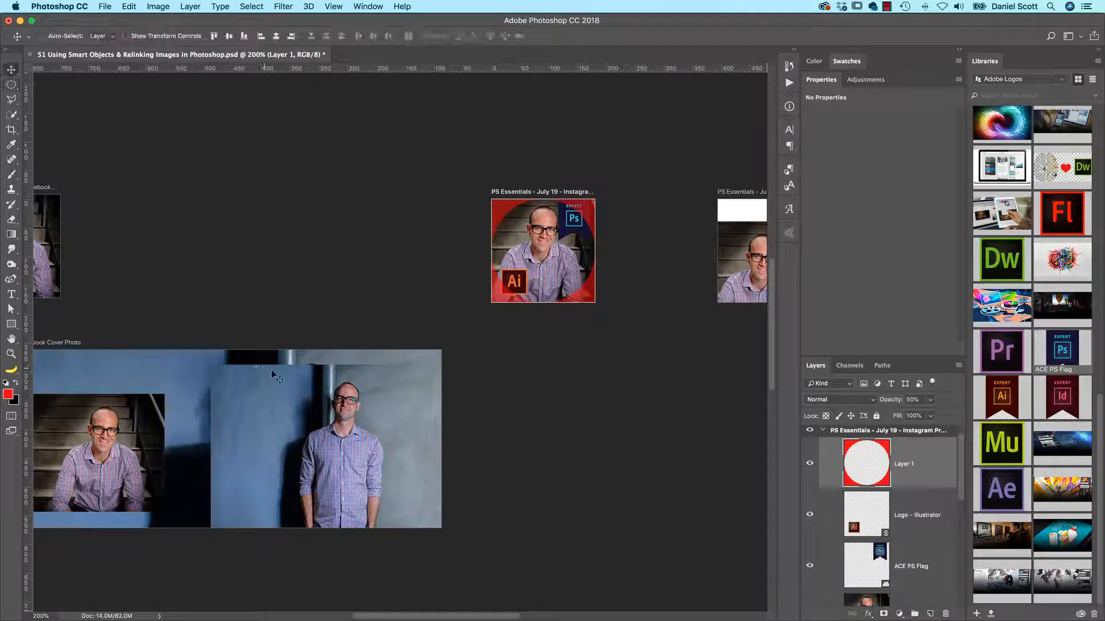
{"action": "left_click_drag", "start_coordinate": [518, 282], "coordinate": [543, 238]}
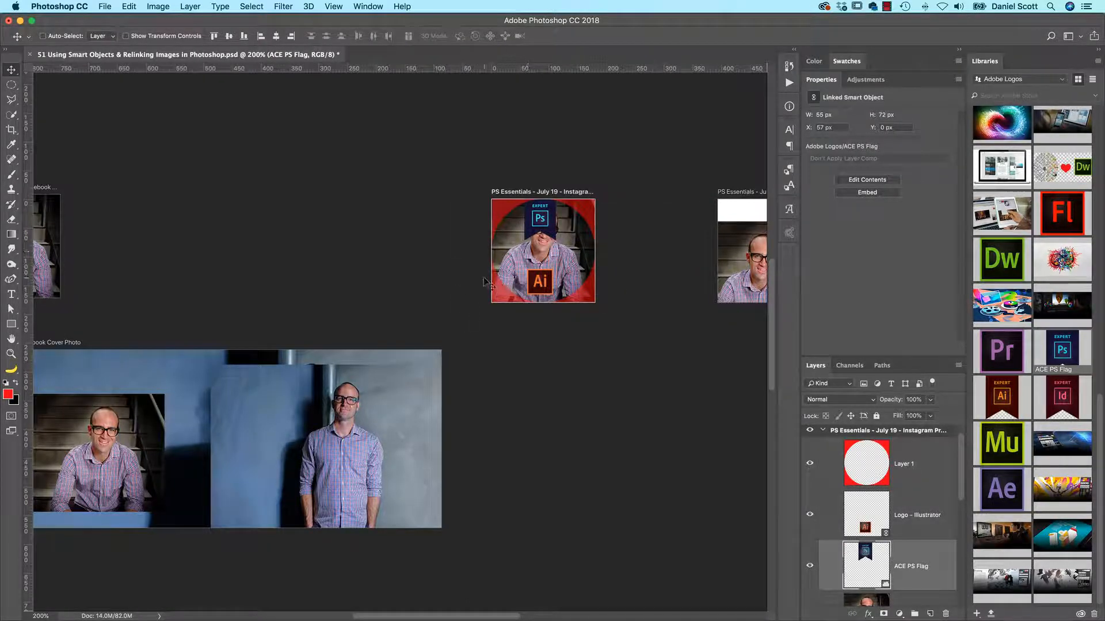
Delete the Photoshop flag from the Instagram profile artboard, undo the deletion, and move the flag onto the upper left of the Facebook profile artboard
{"action": "key", "text": "Delete"}
{"action": "left_click_drag", "start_coordinate": [392, 266], "coordinate": [458, 279]}
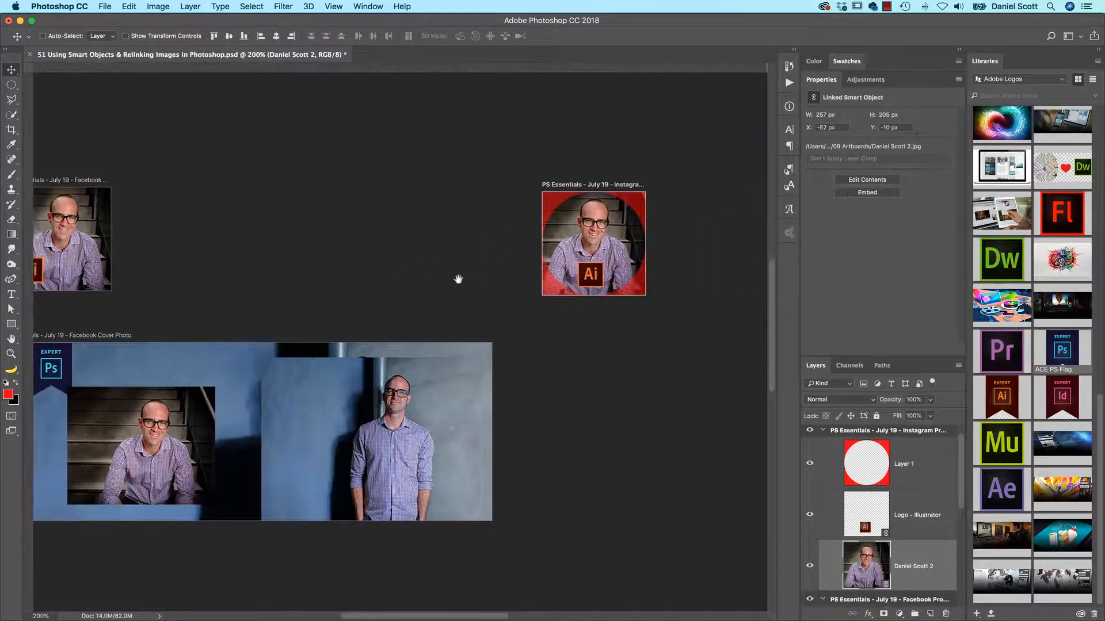
{"action": "key", "text": "super+z"}
{"action": "left_click_drag", "start_coordinate": [631, 241], "coordinate": [77, 228]}
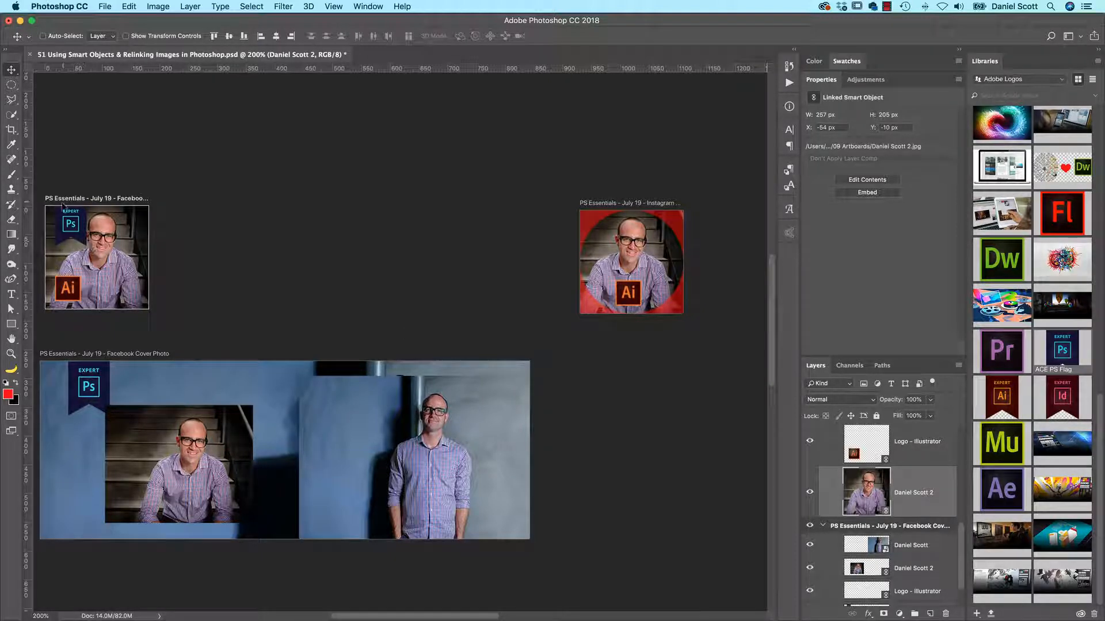
Relink the Photoshop flag on the Facebook cover artboard to the ACE IL Flag graphic in the Adobe Logos library
{"action": "left_click", "coordinate": [86, 389], "text": "super"}
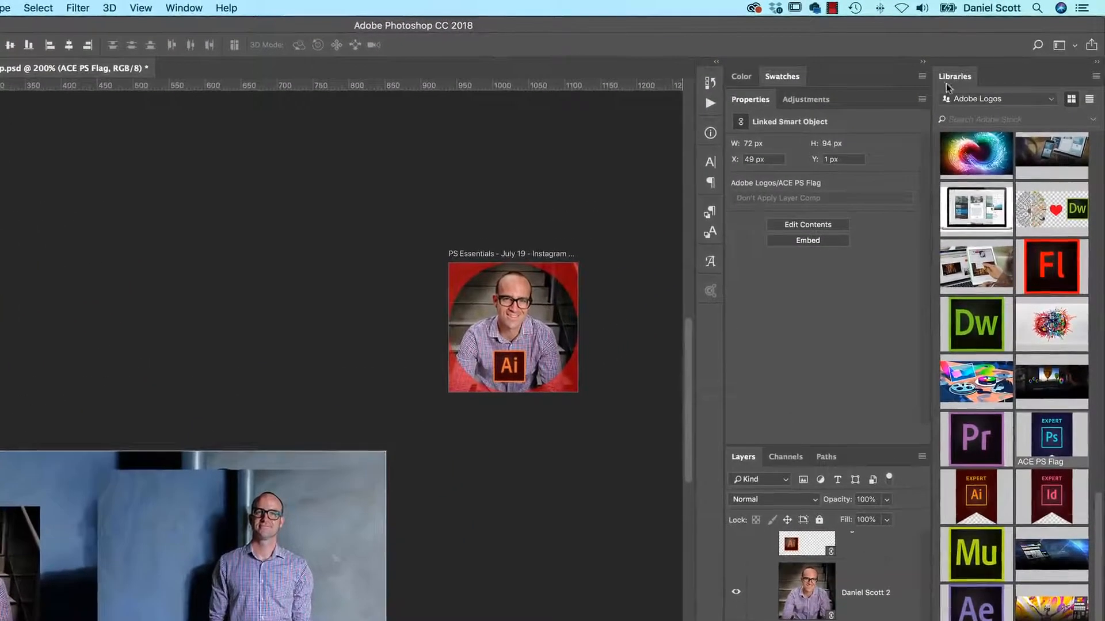
{"action": "left_click", "coordinate": [966, 101]}
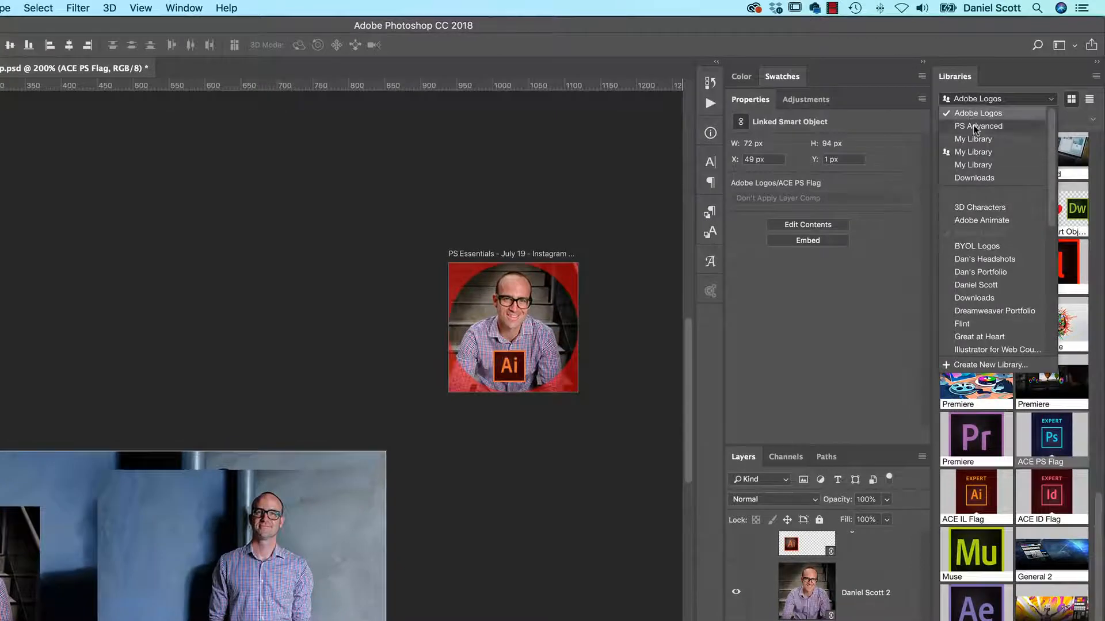
{"action": "left_click", "coordinate": [965, 118]}
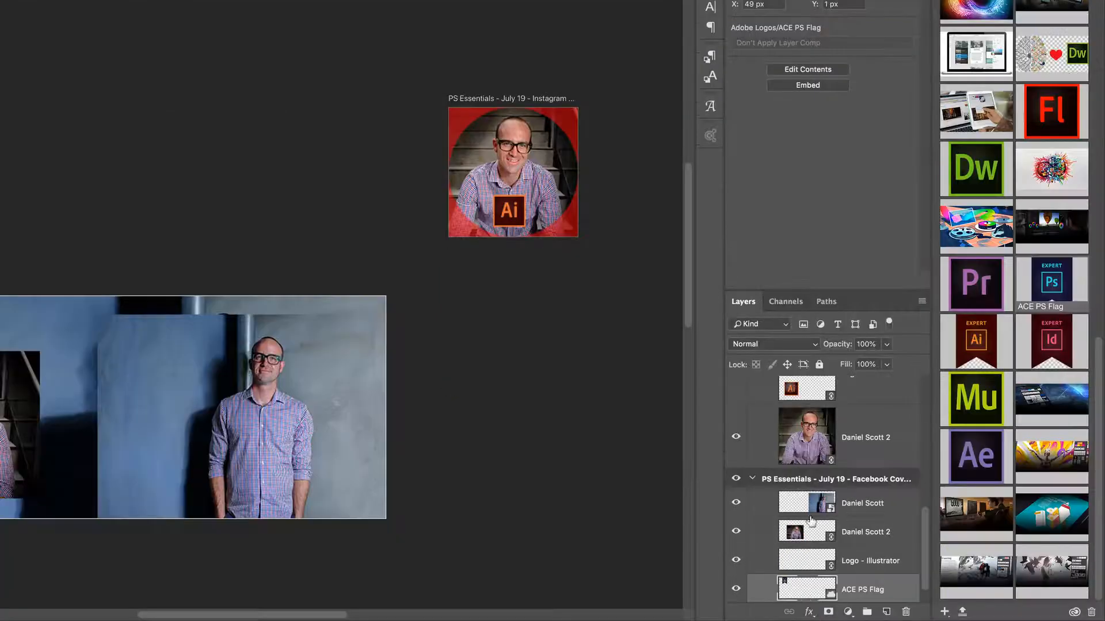
{"action": "right_click", "coordinate": [877, 590]}
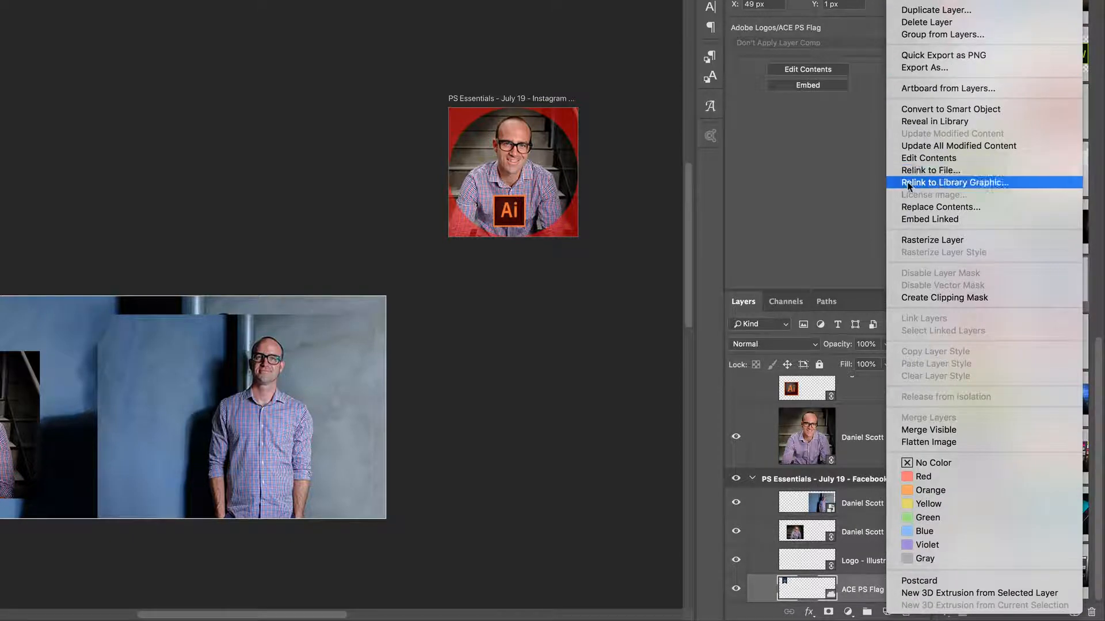
{"action": "left_click", "coordinate": [925, 183]}
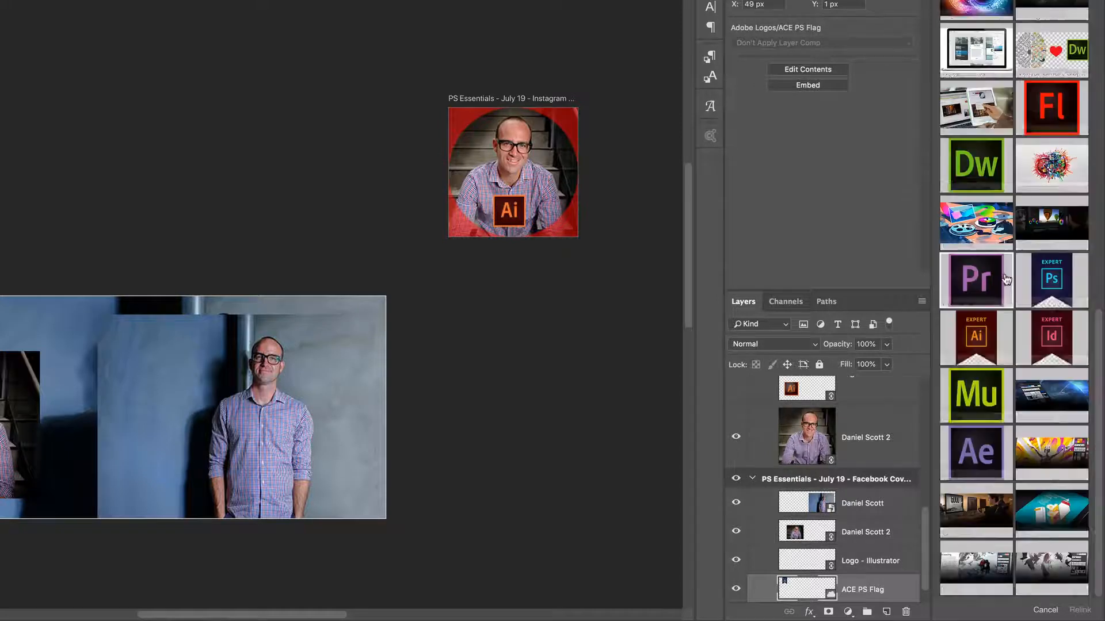
{"action": "left_click", "coordinate": [966, 344]}
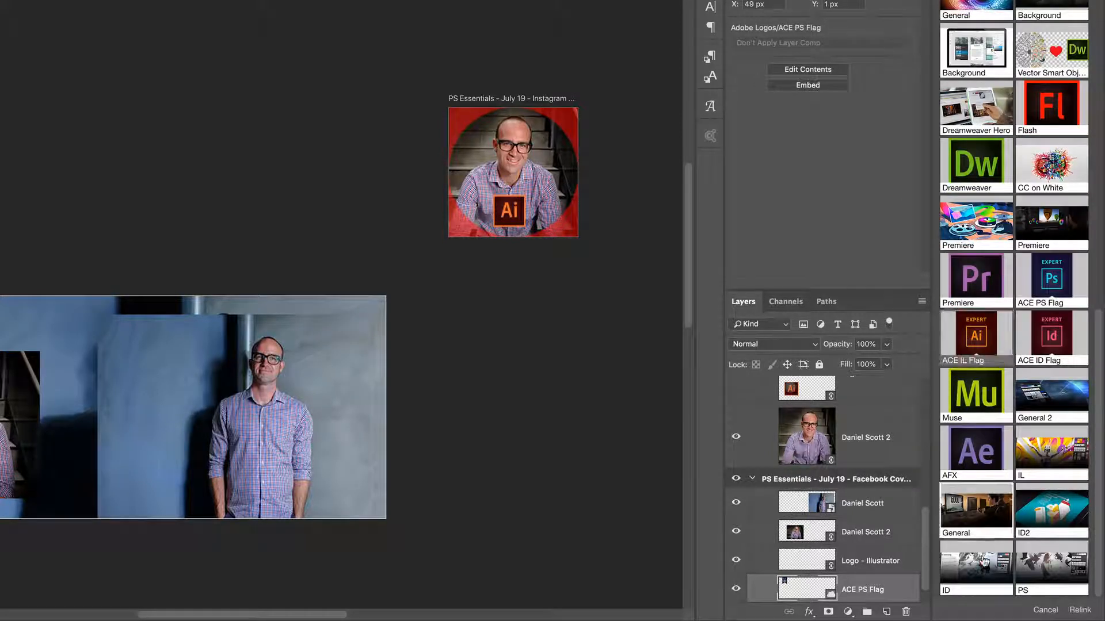
{"action": "left_click", "coordinate": [1080, 610]}
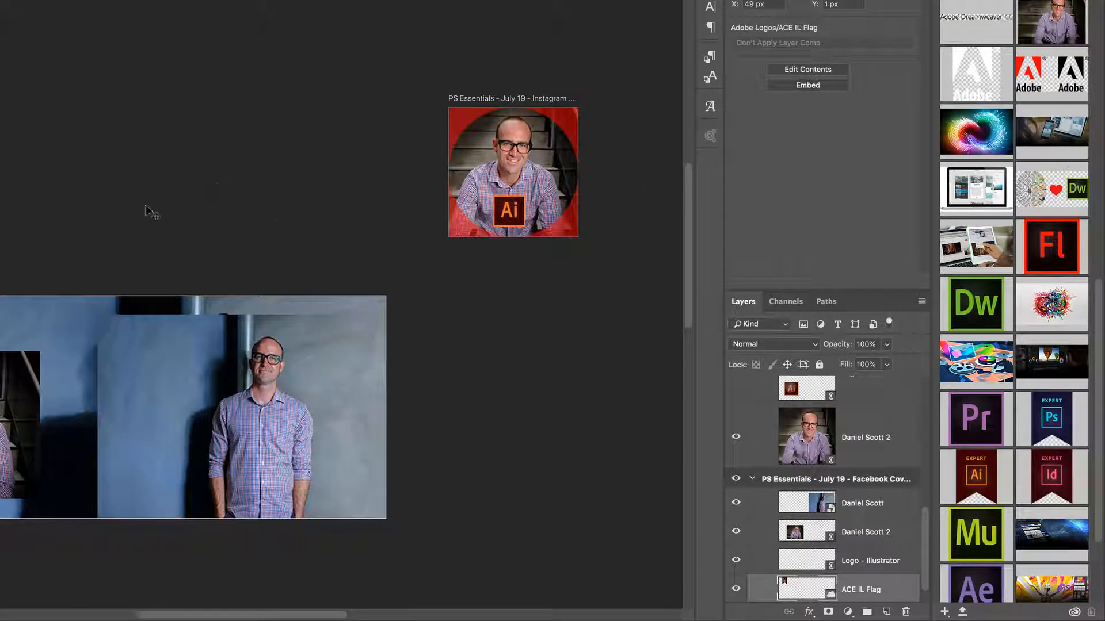
Hide the red corner overlay layer, Layer 1, on the Instagram profile artboard
{"action": "left_click_drag", "start_coordinate": [87, 210], "coordinate": [144, 202]}
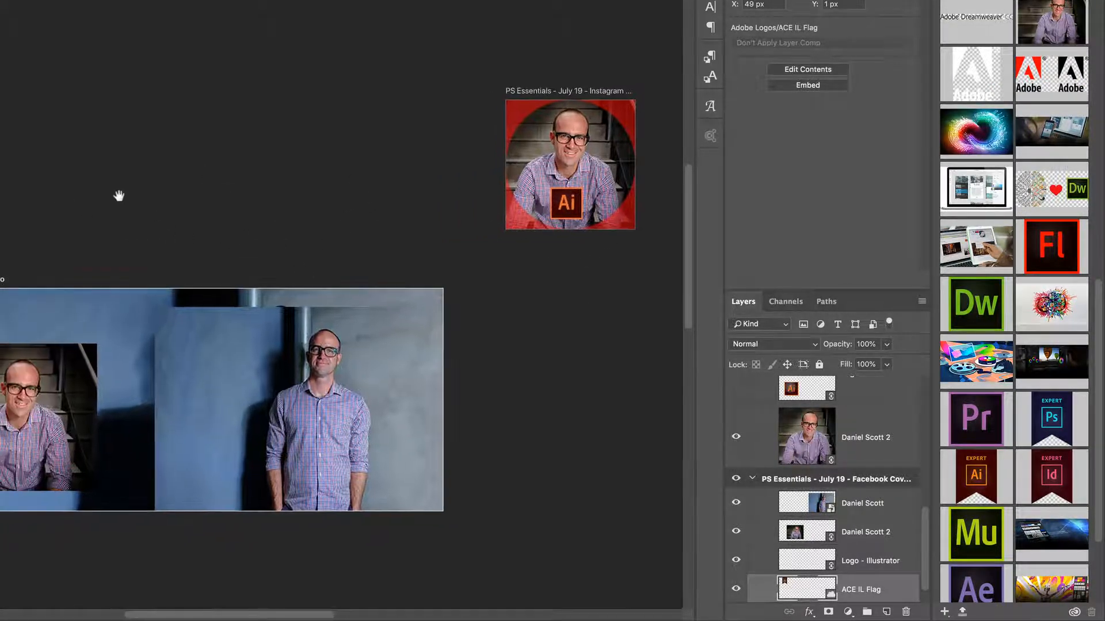
{"action": "left_click", "coordinate": [630, 119]}
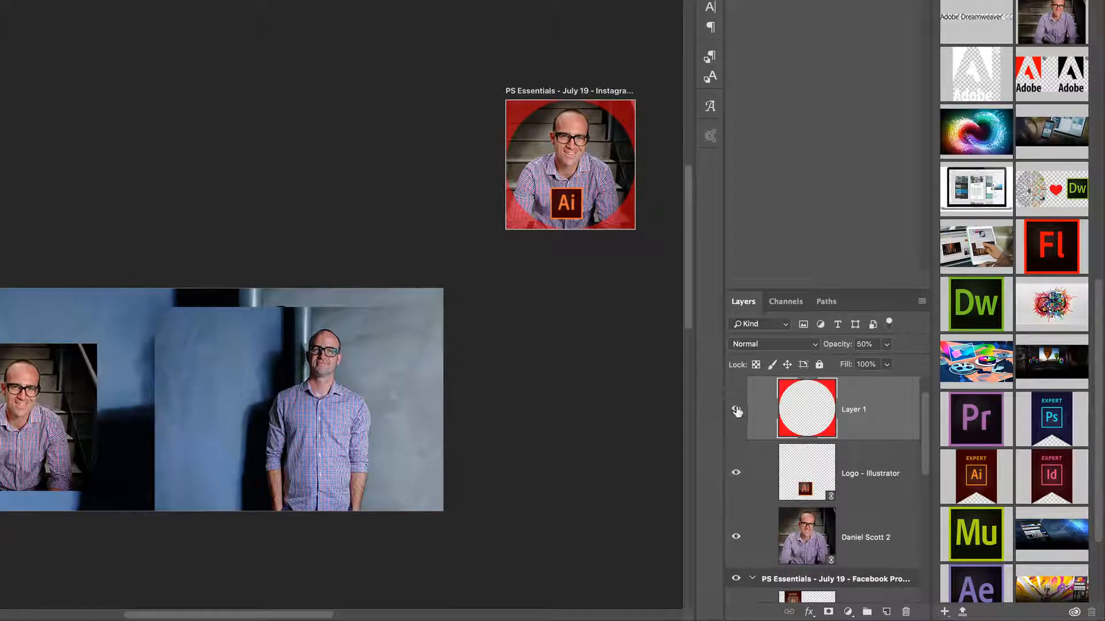
{"action": "left_click", "coordinate": [735, 408]}
{"action": "double_click", "coordinate": [736, 408]}
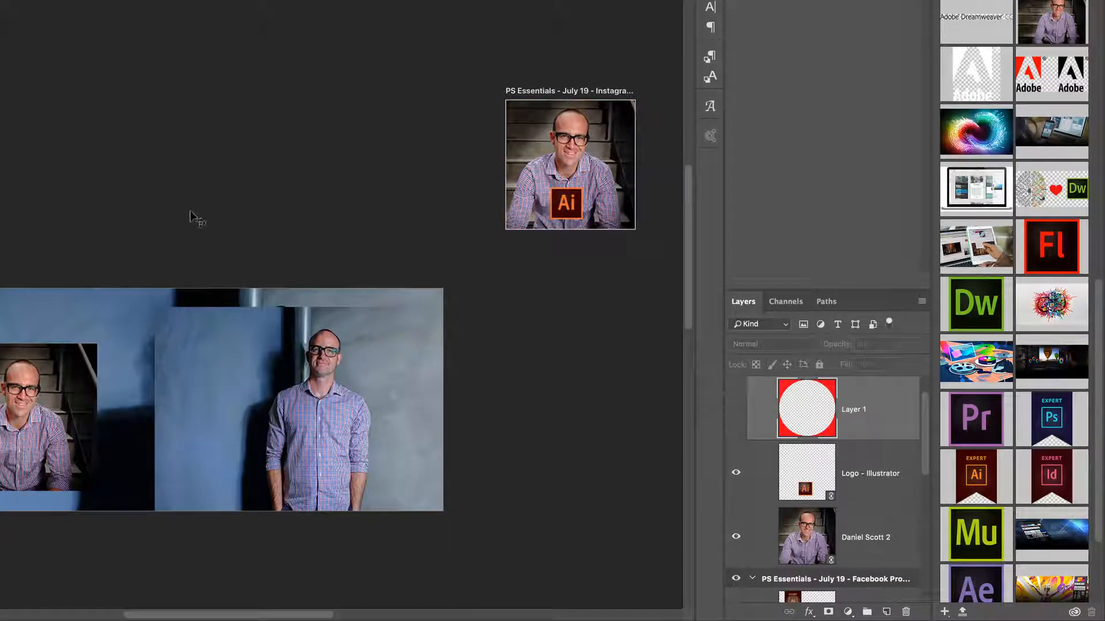